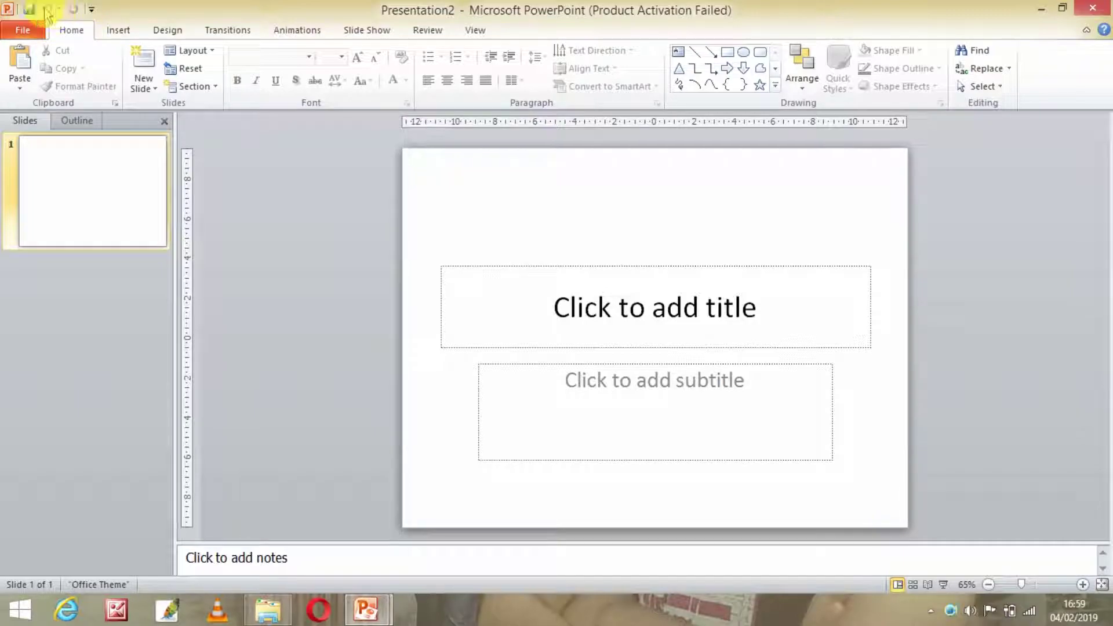
Add the Open Recent File command to the Quick Access Toolbar
left_click(93, 9)
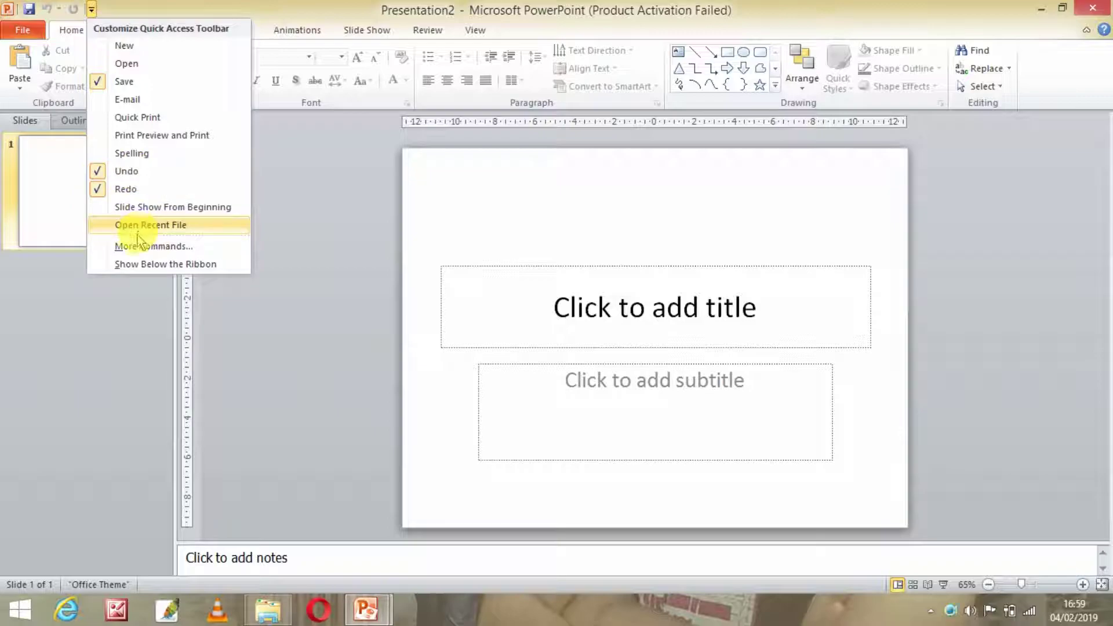
left_click(152, 225)
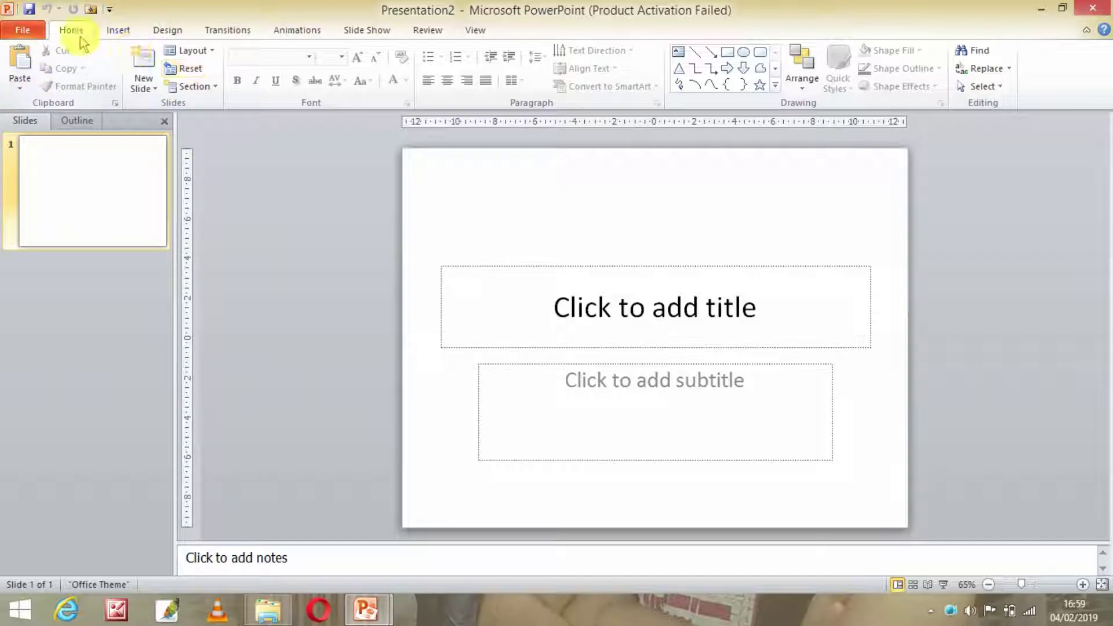
left_click(119, 32)
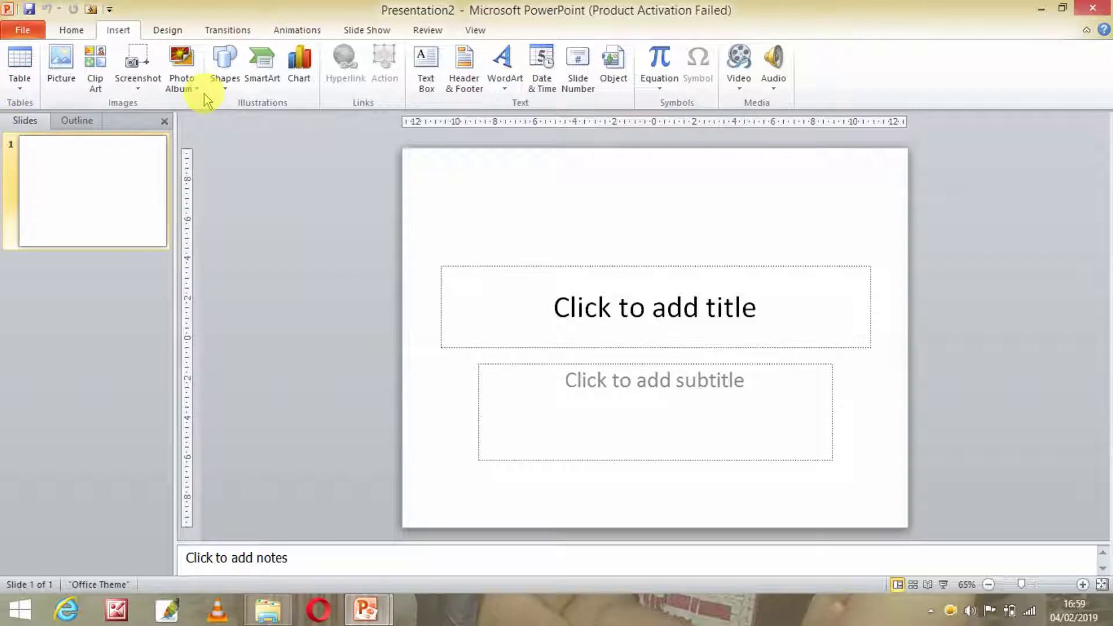
left_click(168, 32)
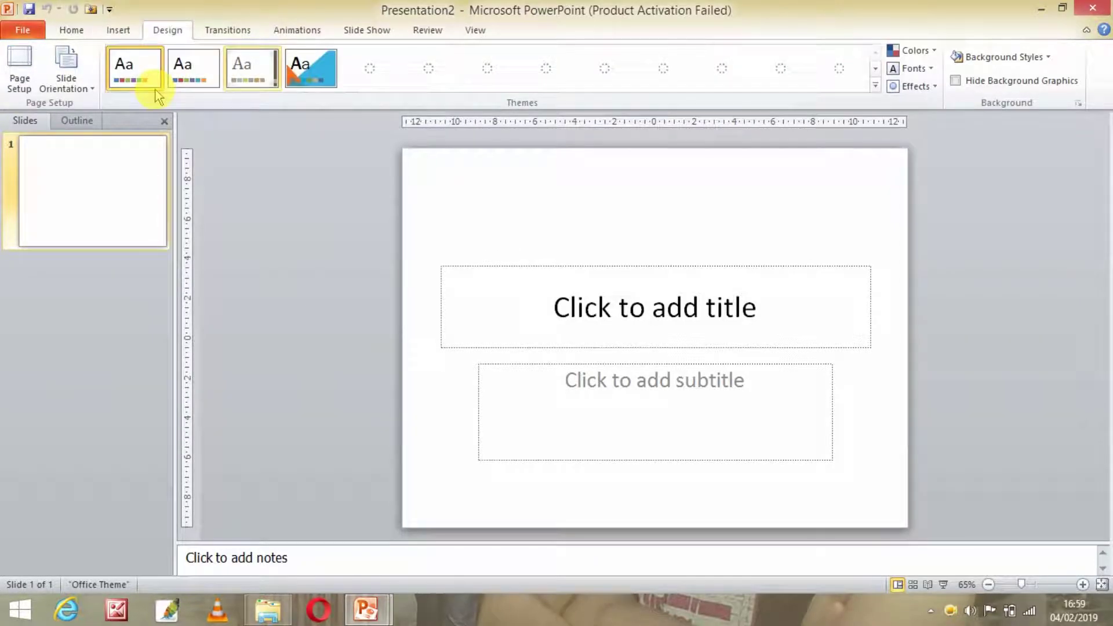
left_click(245, 35)
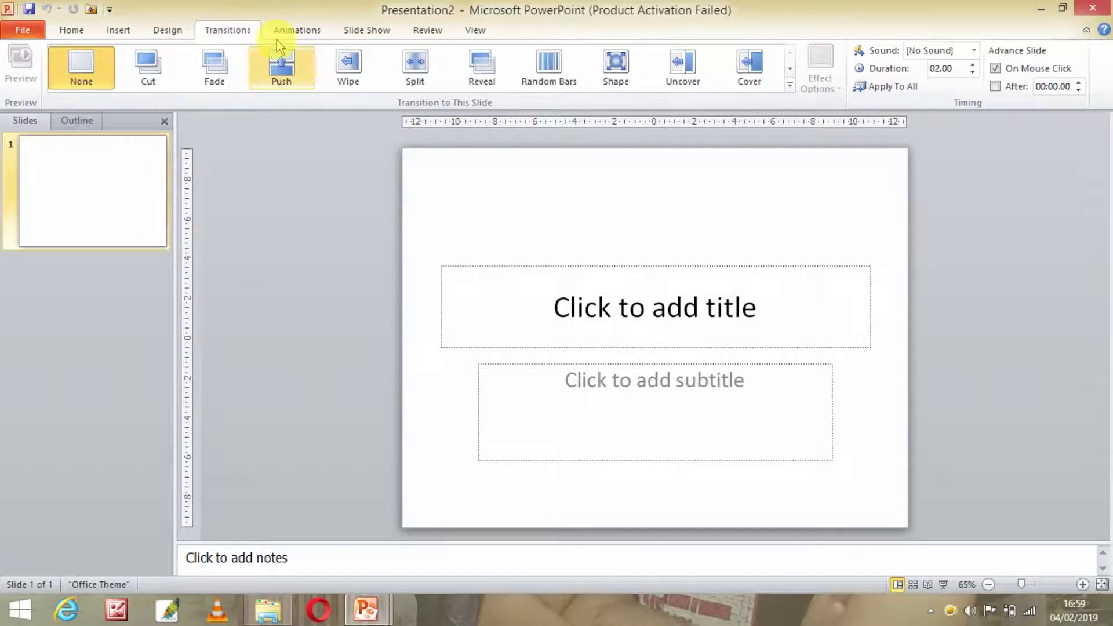
left_click(297, 34)
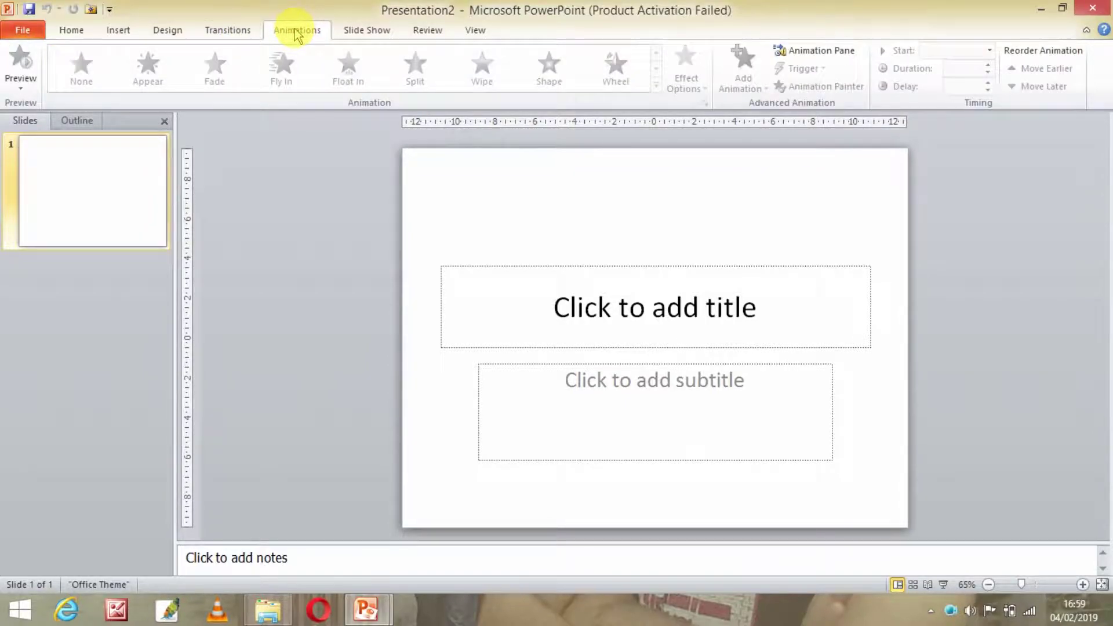
left_click(70, 34)
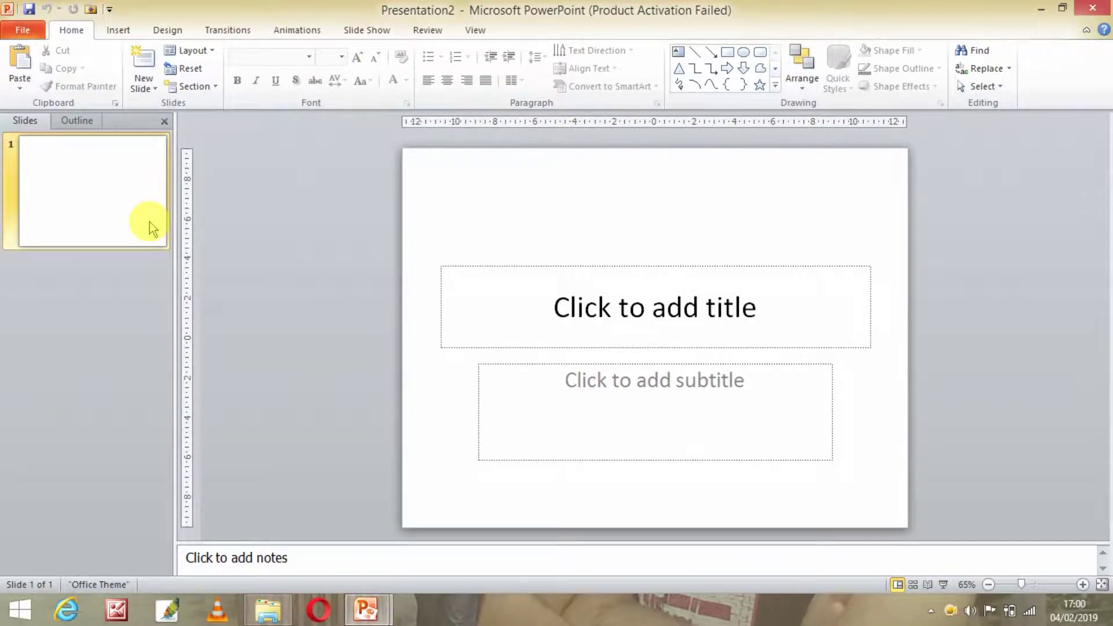
Select slide 1 and its title placeholder in our features.pptx, then return focus to the slide
left_click(77, 203)
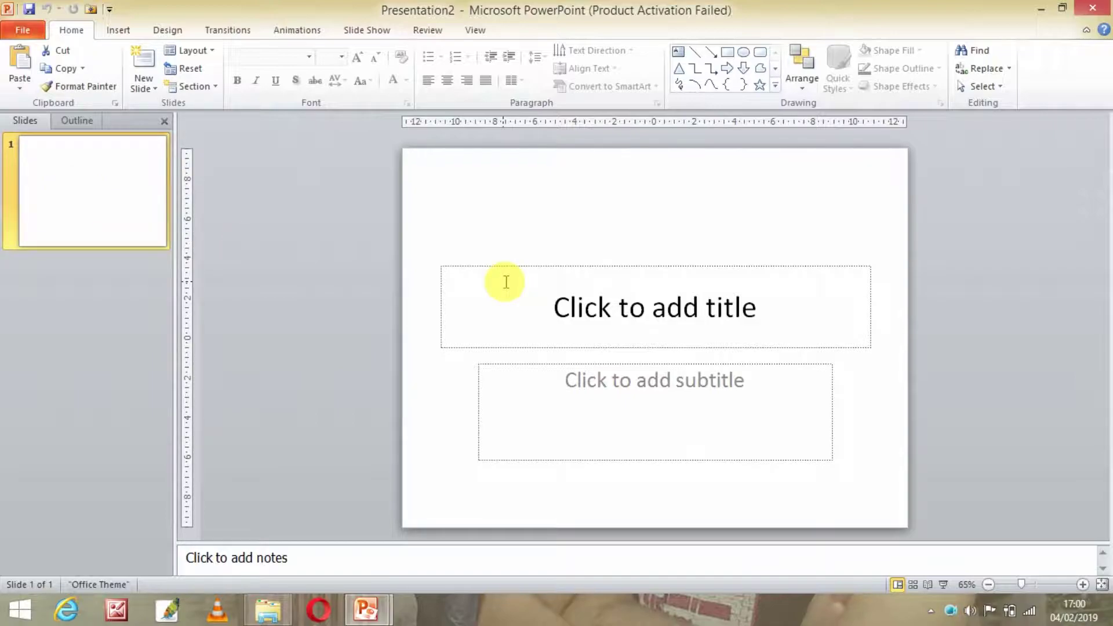
left_click(702, 261)
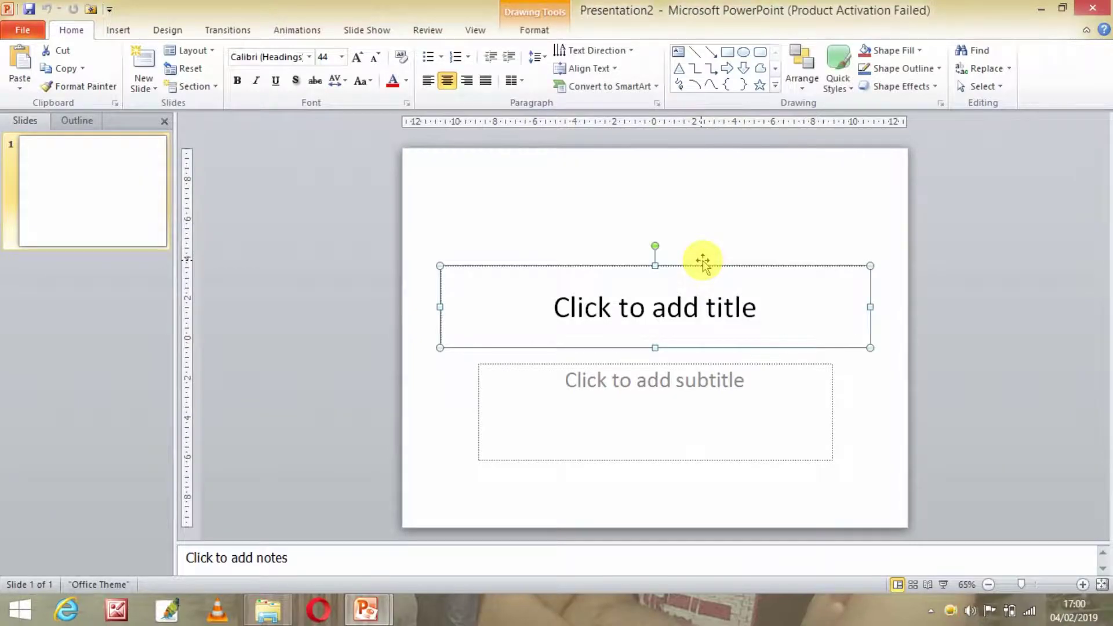
left_click(100, 212)
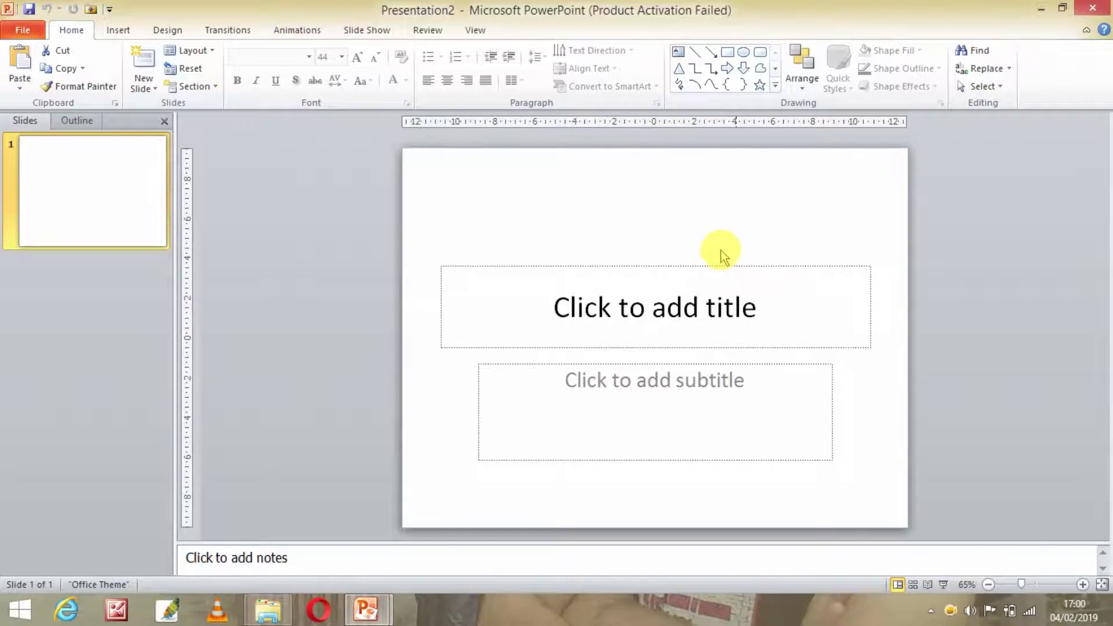
left_click(641, 234)
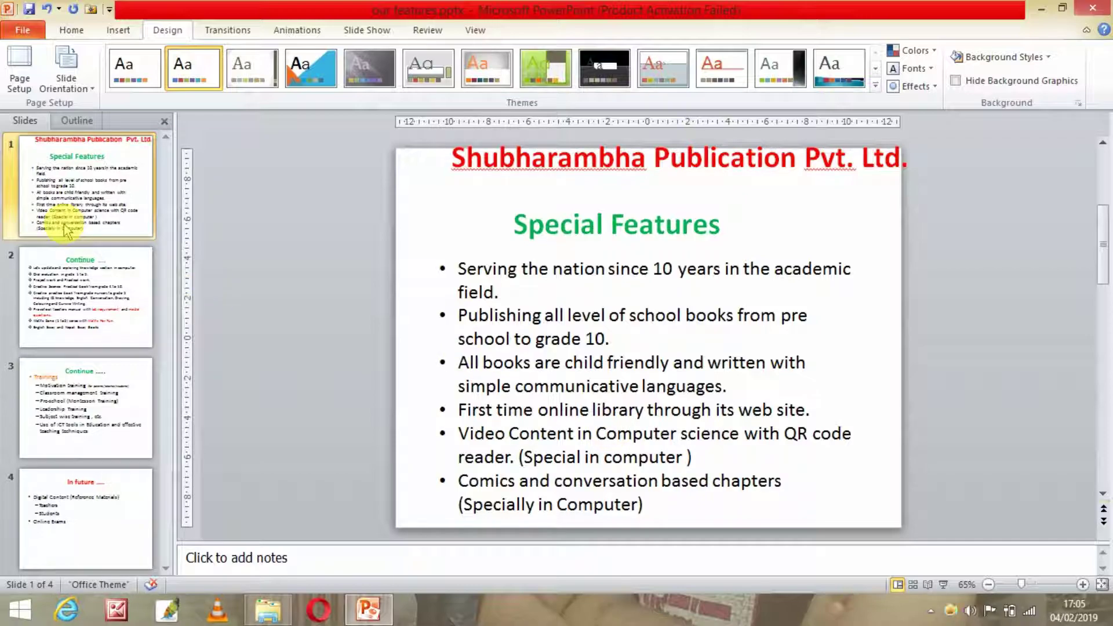
left_click(74, 291)
left_click(91, 402)
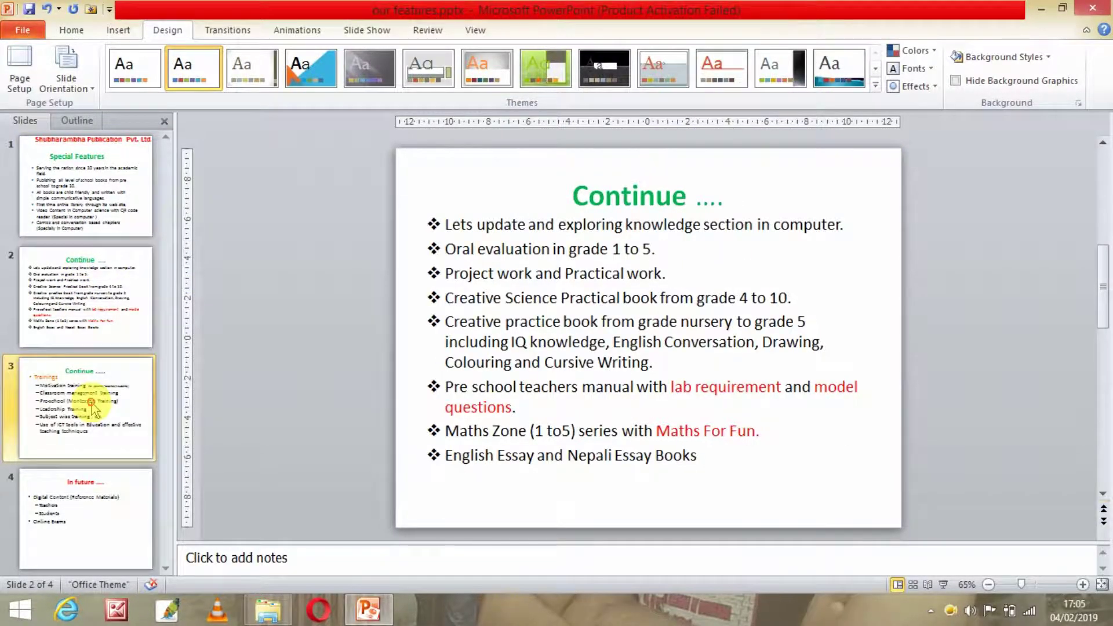
left_click(95, 503)
left_click(45, 165)
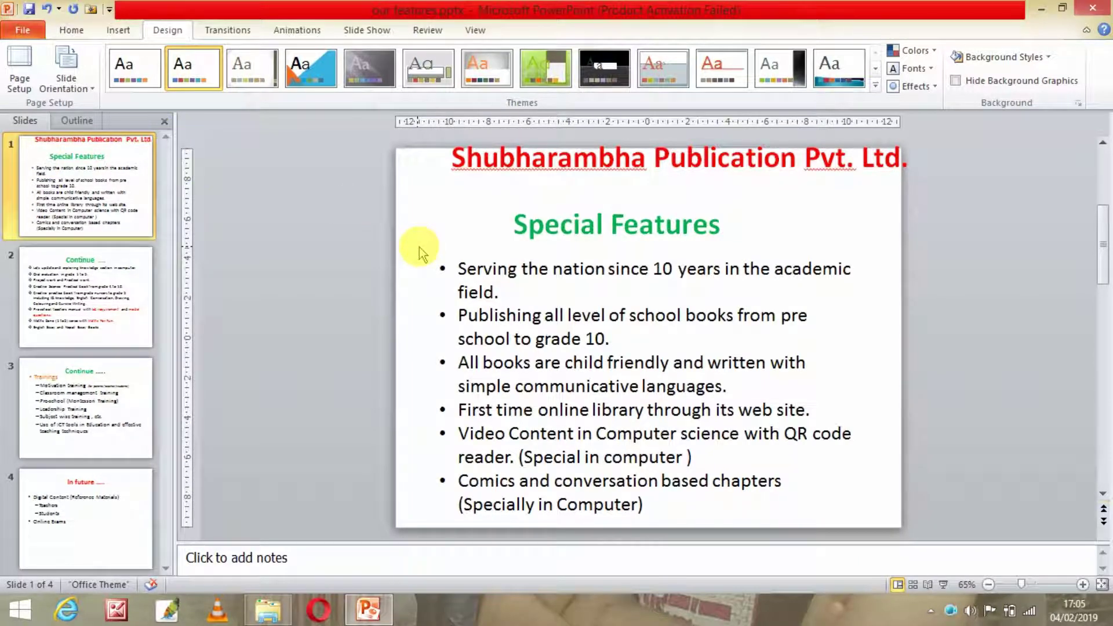
left_click(73, 32)
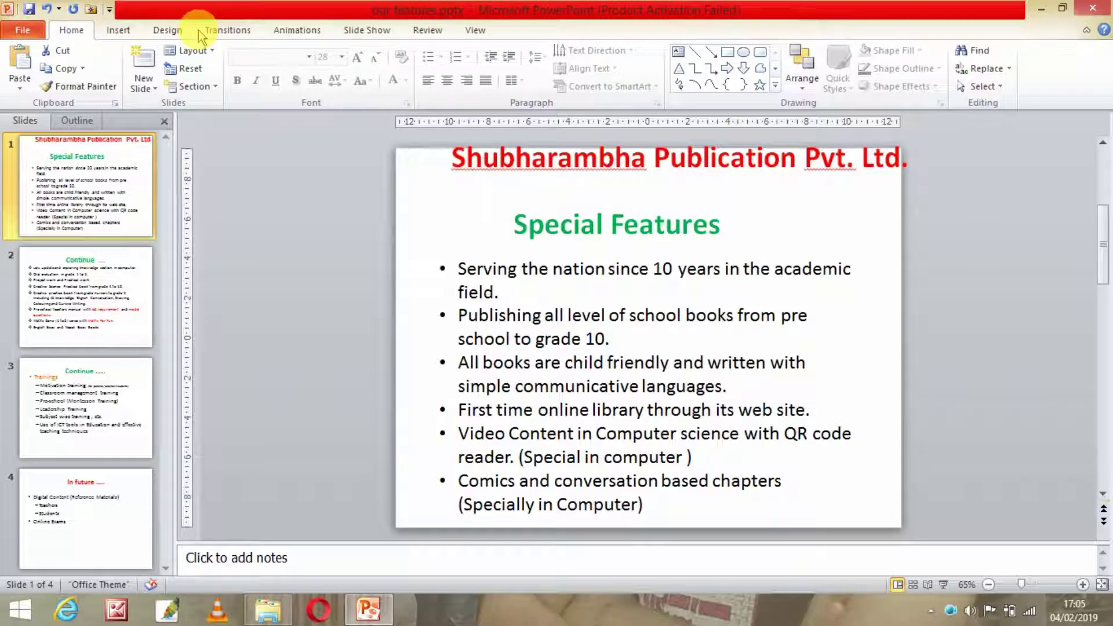
left_click(168, 32)
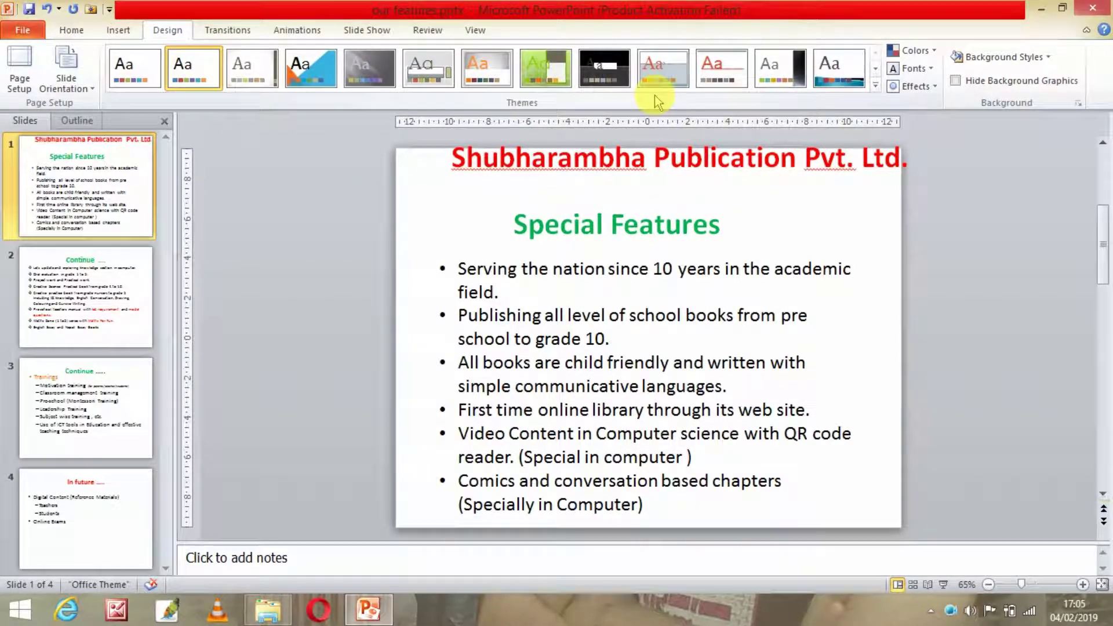
Preview the Austin, Civic, Slipstream and Flow themes, then apply Hardcover to all slides
left_click(553, 72)
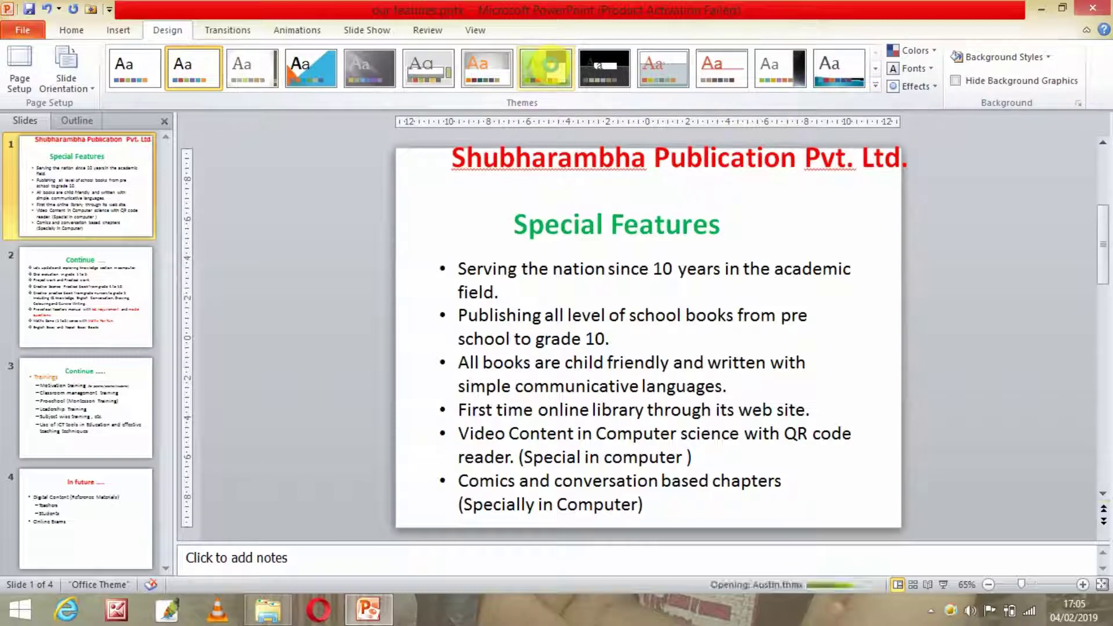
left_click(672, 78)
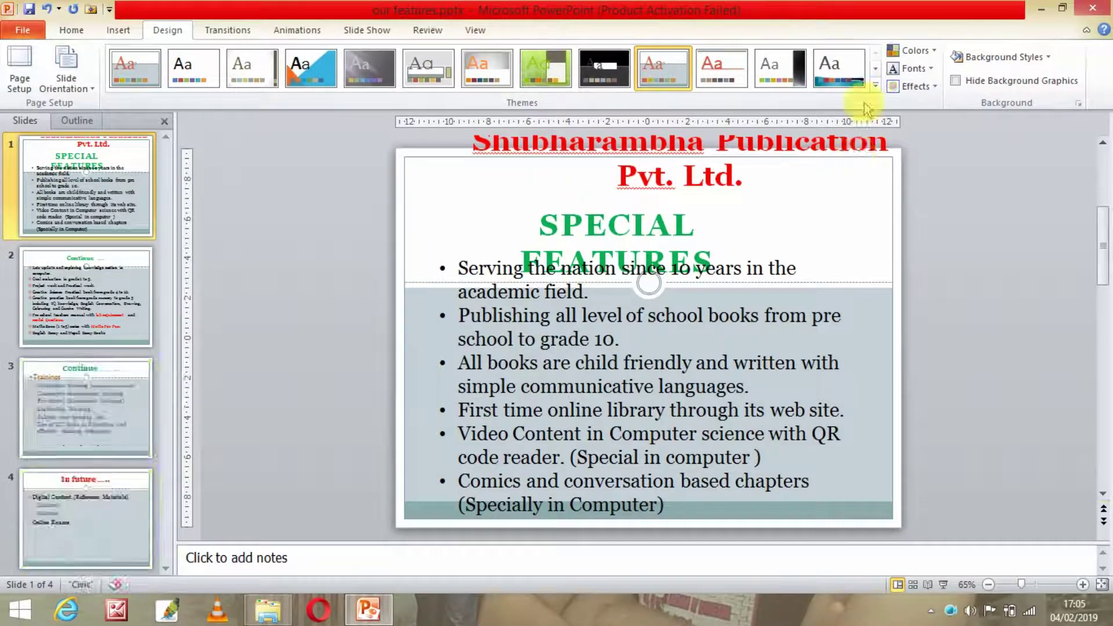
left_click(876, 87)
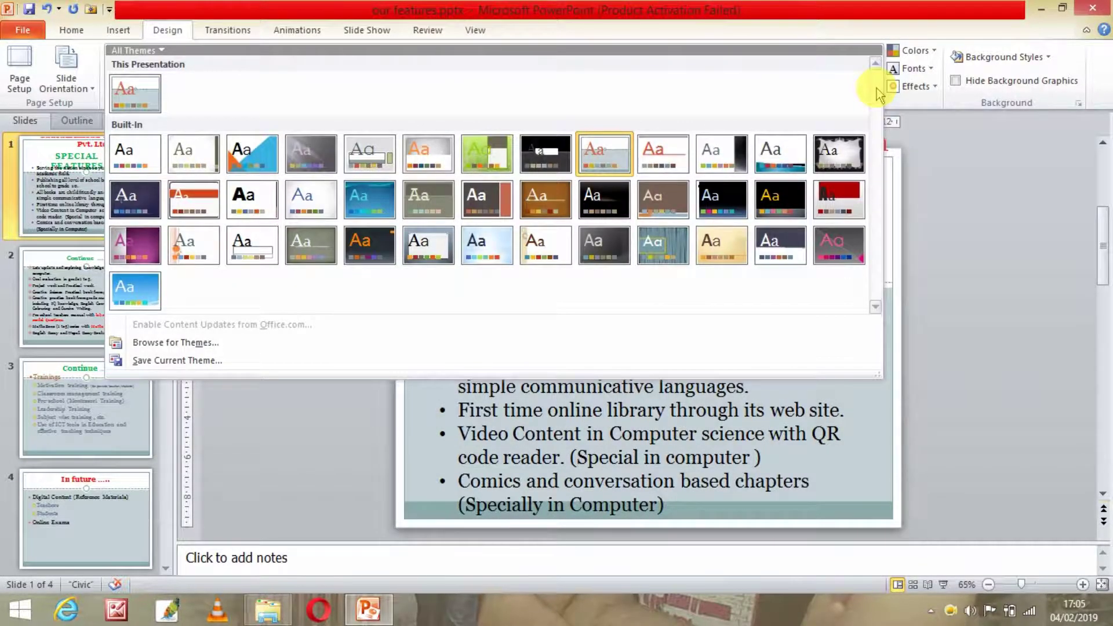
left_click(482, 240)
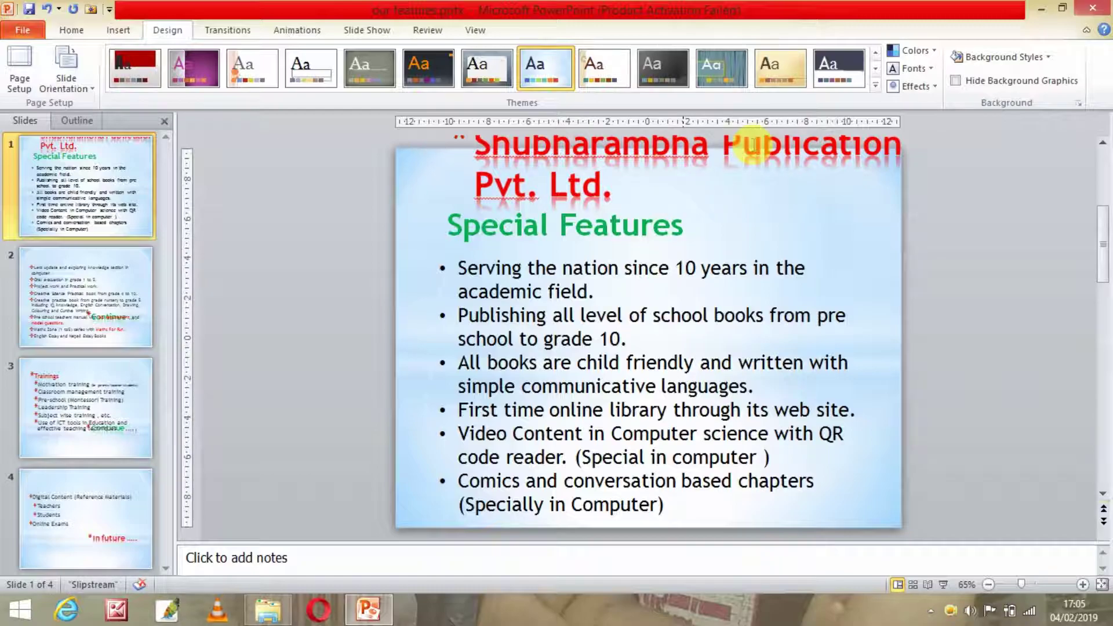
left_click(876, 85)
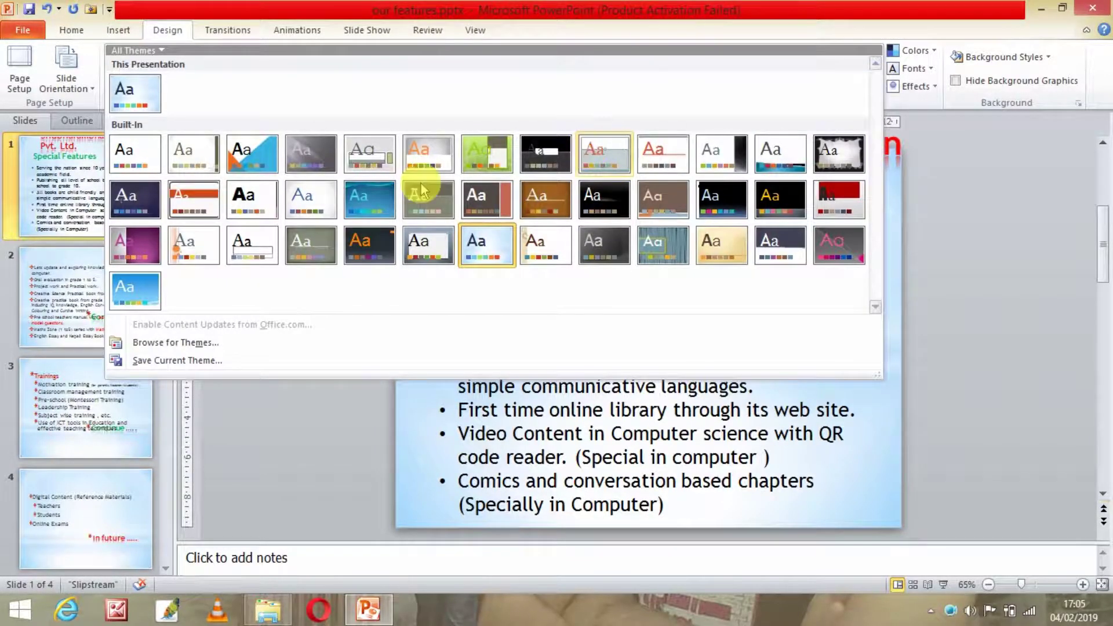
left_click(374, 203)
left_click(374, 203)
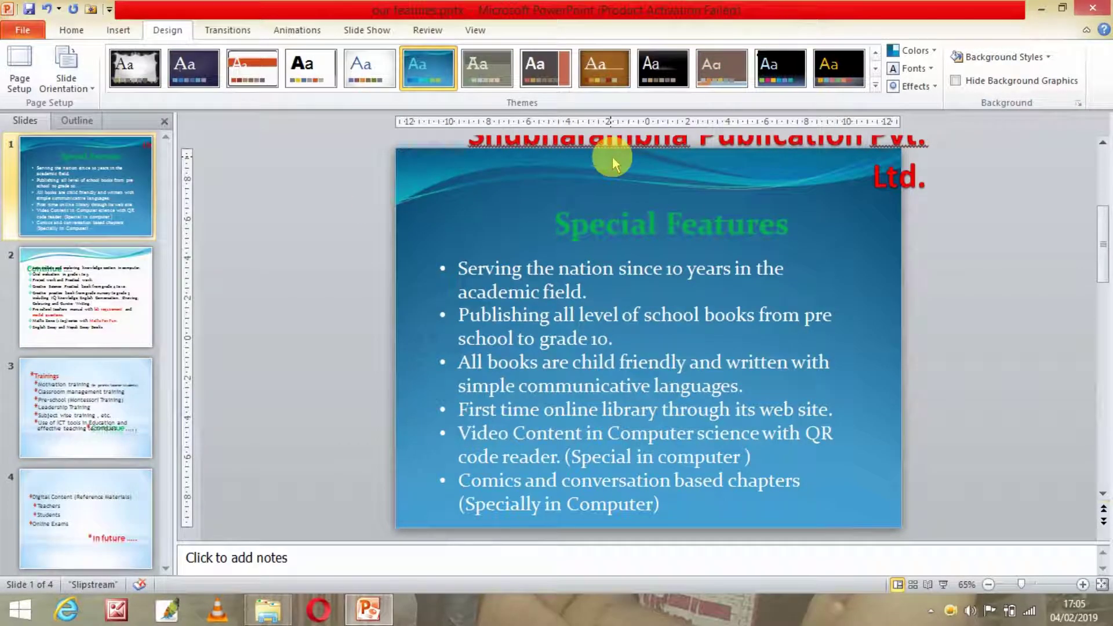
left_click(590, 67)
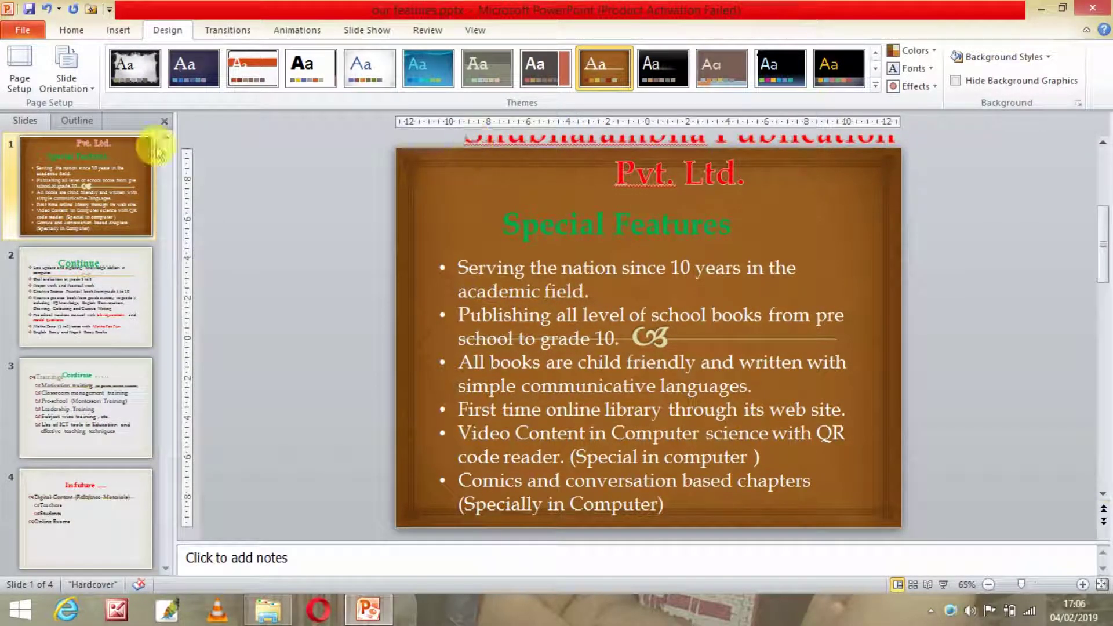
Move the Special Features heading and company title down into the frame, then select all bullet text
left_click(650, 142)
left_click(569, 295)
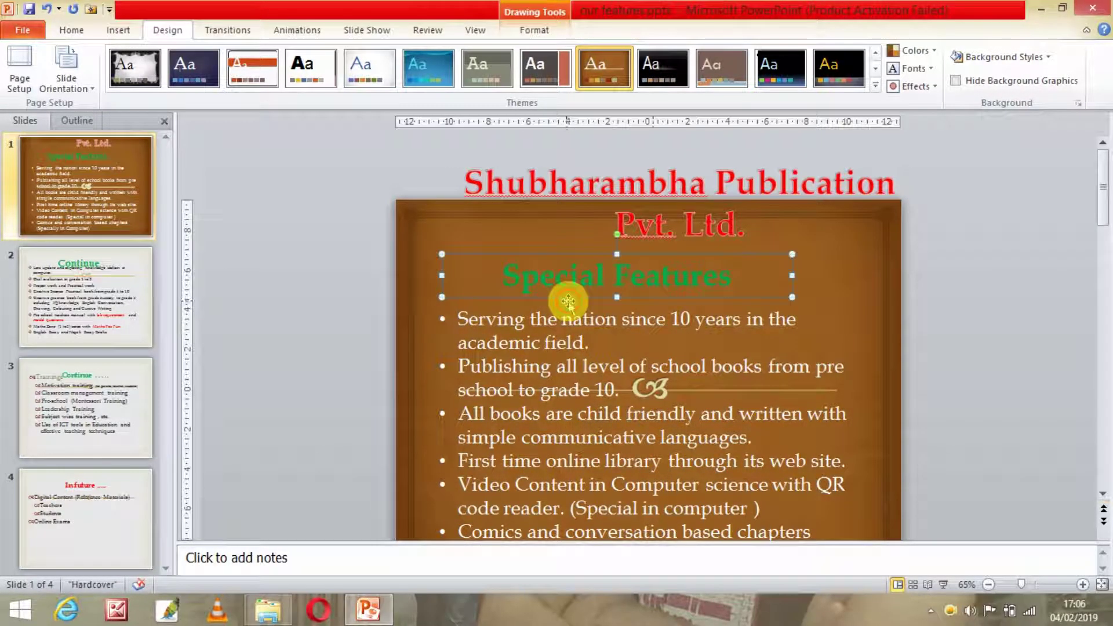
left_click_drag(585, 254, 586, 263)
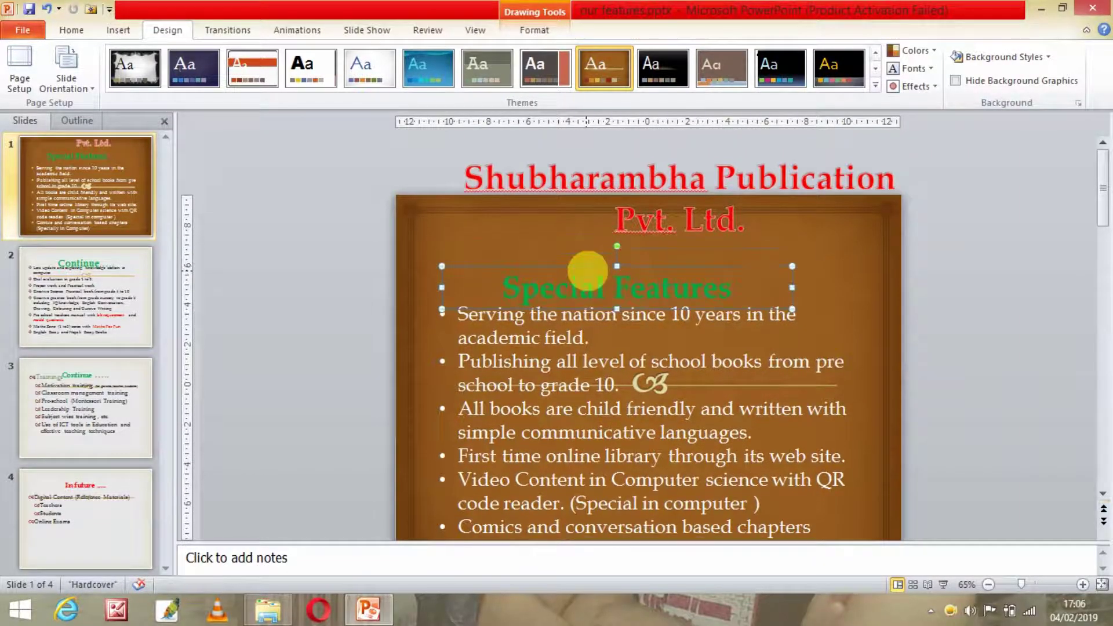
left_click(641, 177)
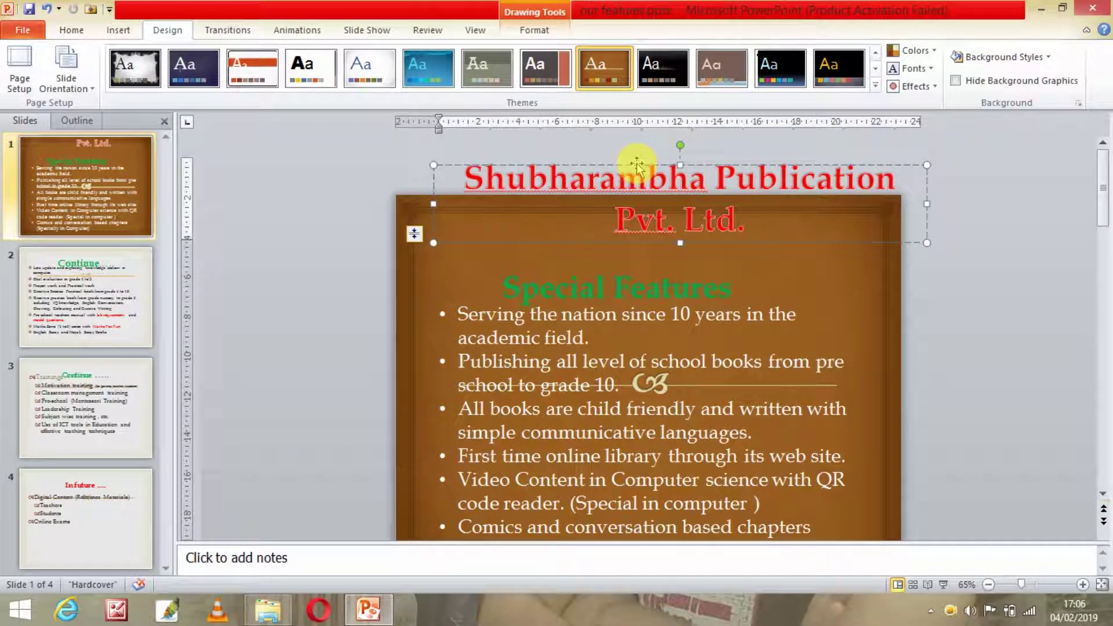
left_click_drag(637, 167, 618, 191)
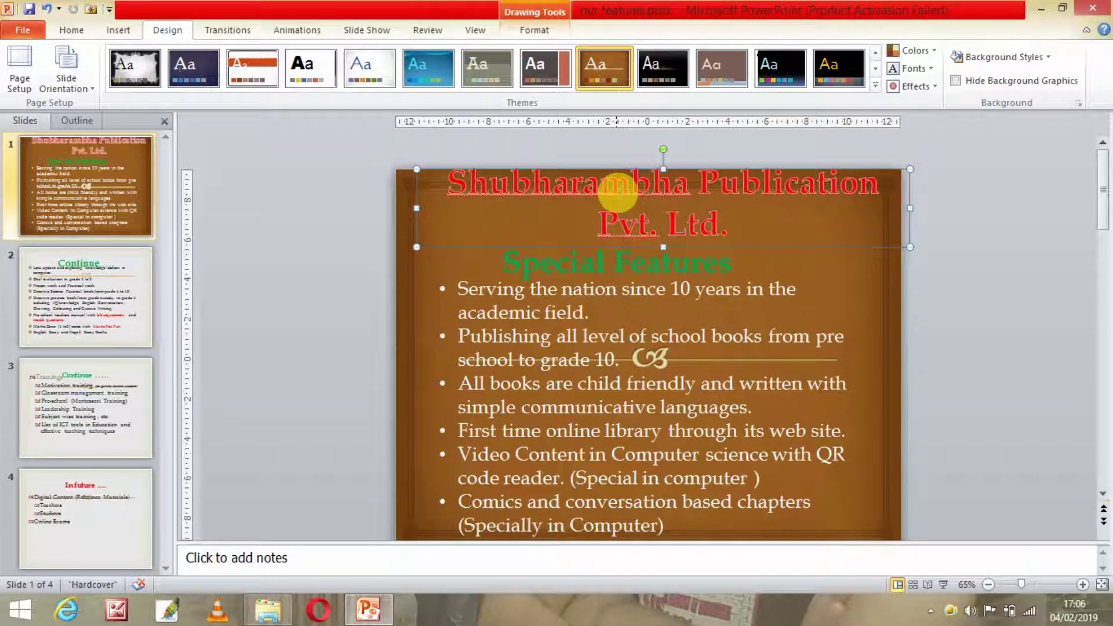
left_click(471, 317)
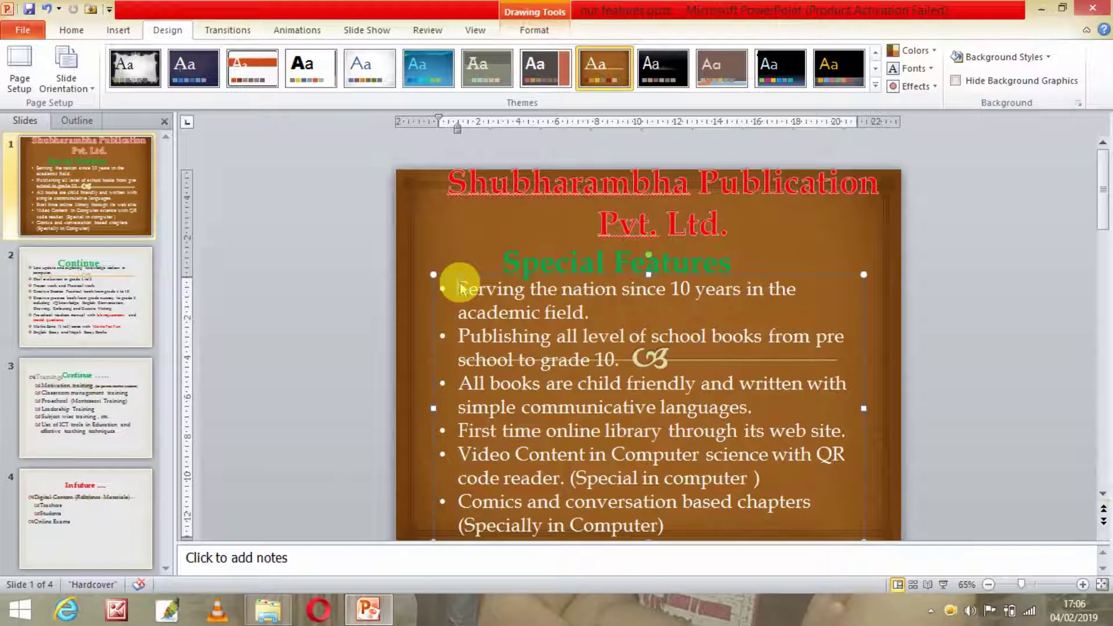
key("ctrl+a")
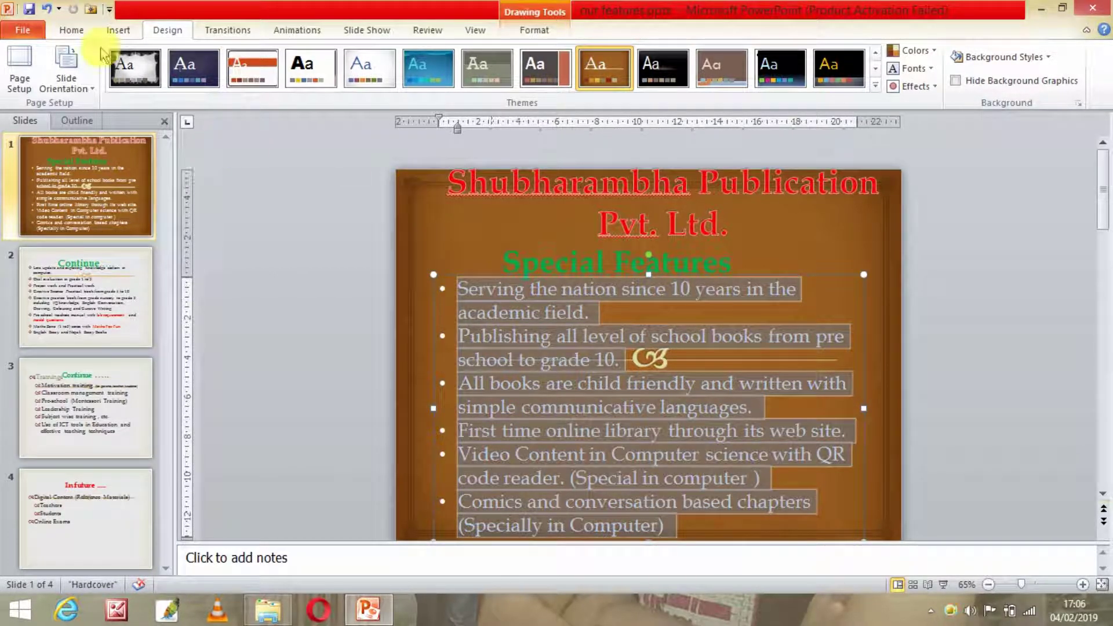
Set the bullet text to 20 pt and move the bullet list lower on the slide
left_click(71, 30)
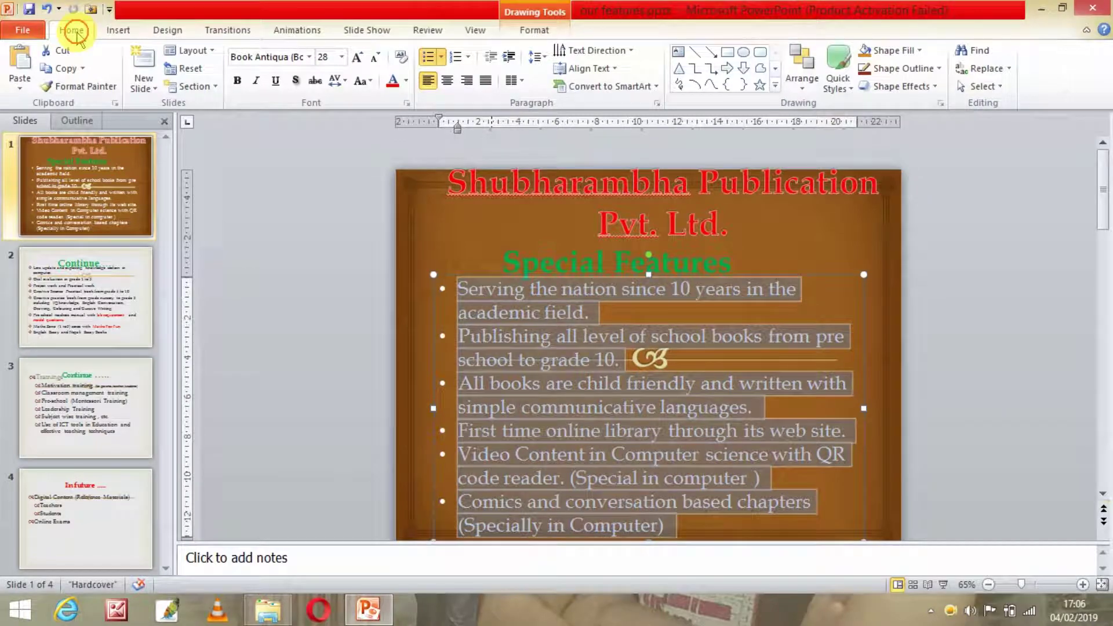
left_click(343, 58)
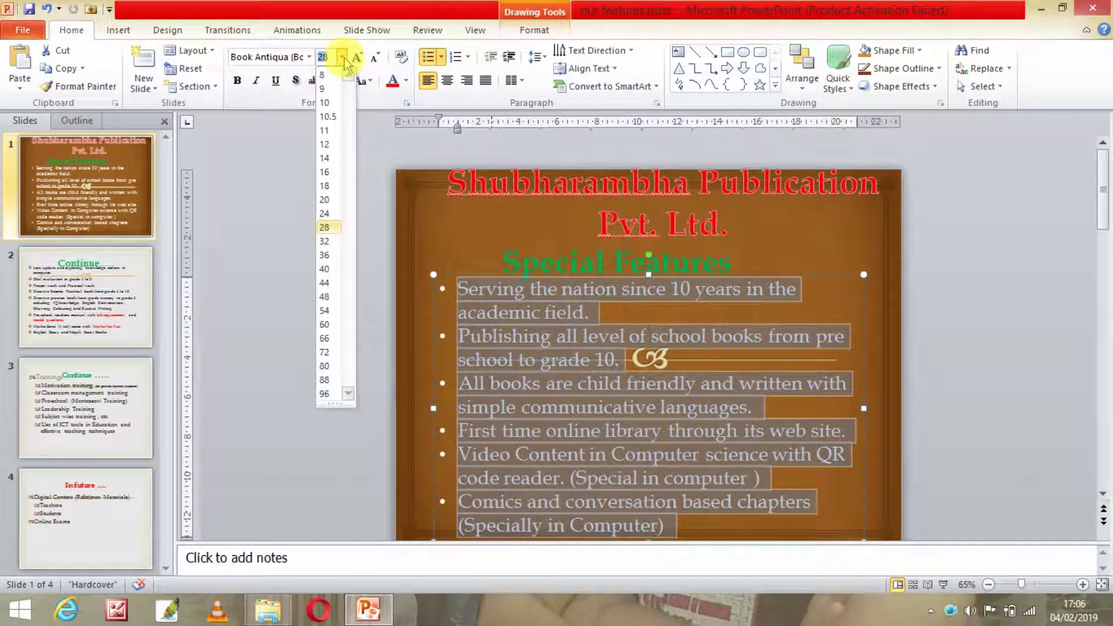
left_click(326, 200)
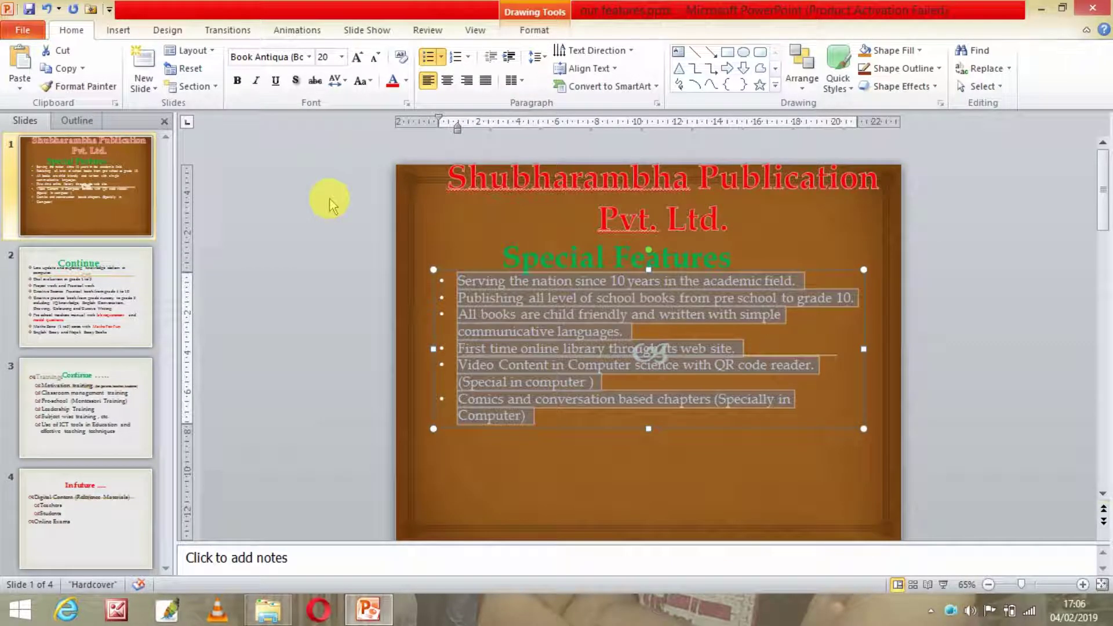
left_click_drag(485, 269, 485, 316)
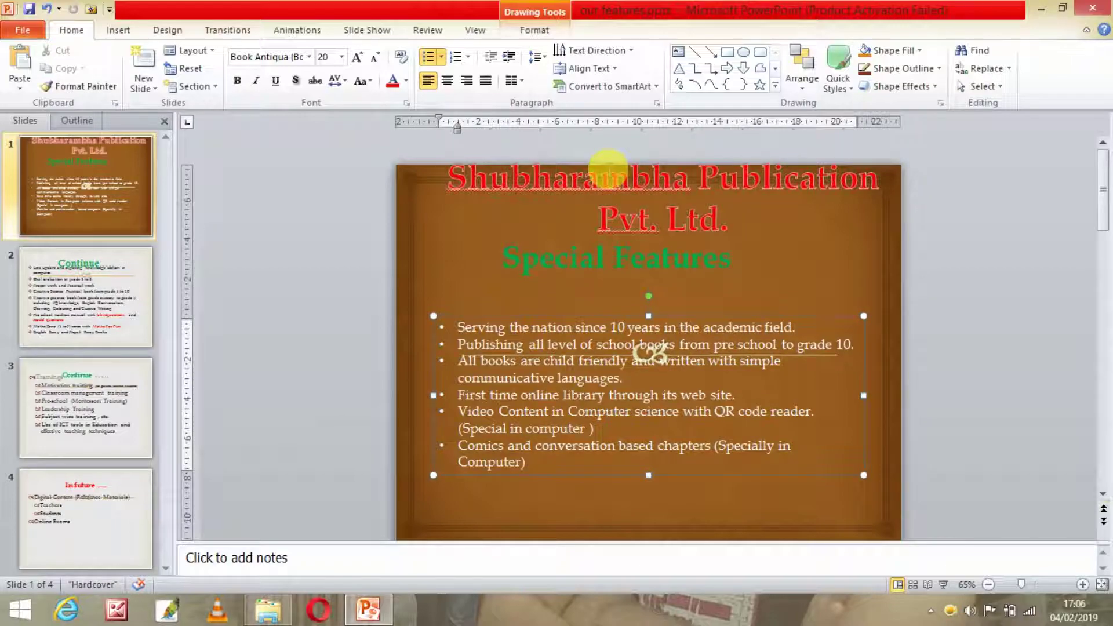
Reposition the Special Features heading toward the bullets and lower the company title slightly
left_click(586, 169)
left_click_drag(600, 174, 490, 168)
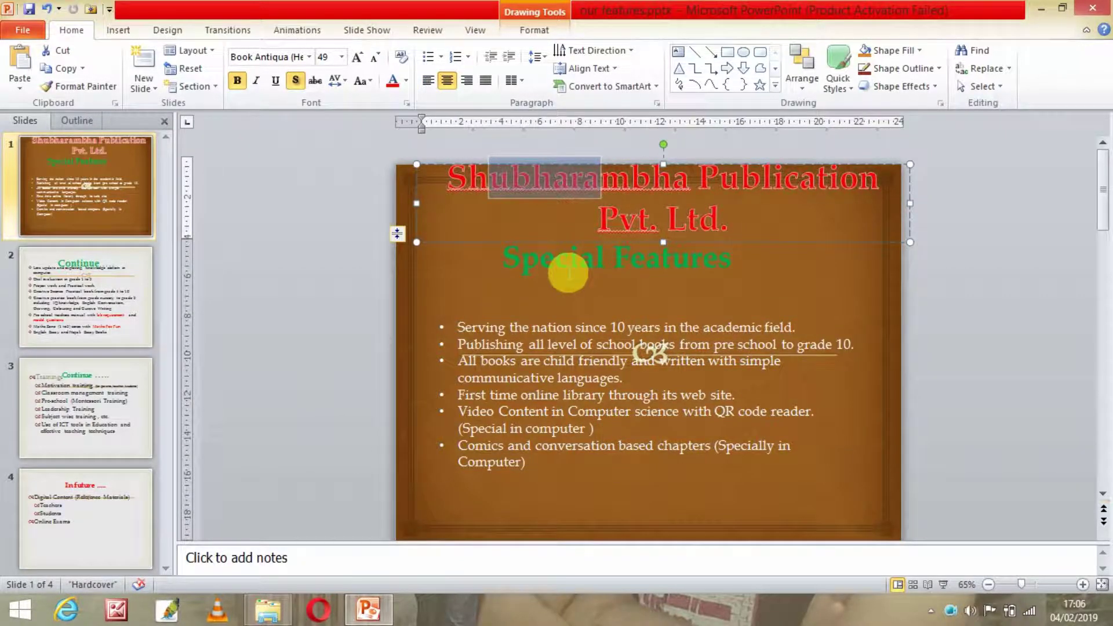
left_click(568, 258)
left_click_drag(571, 258, 520, 258)
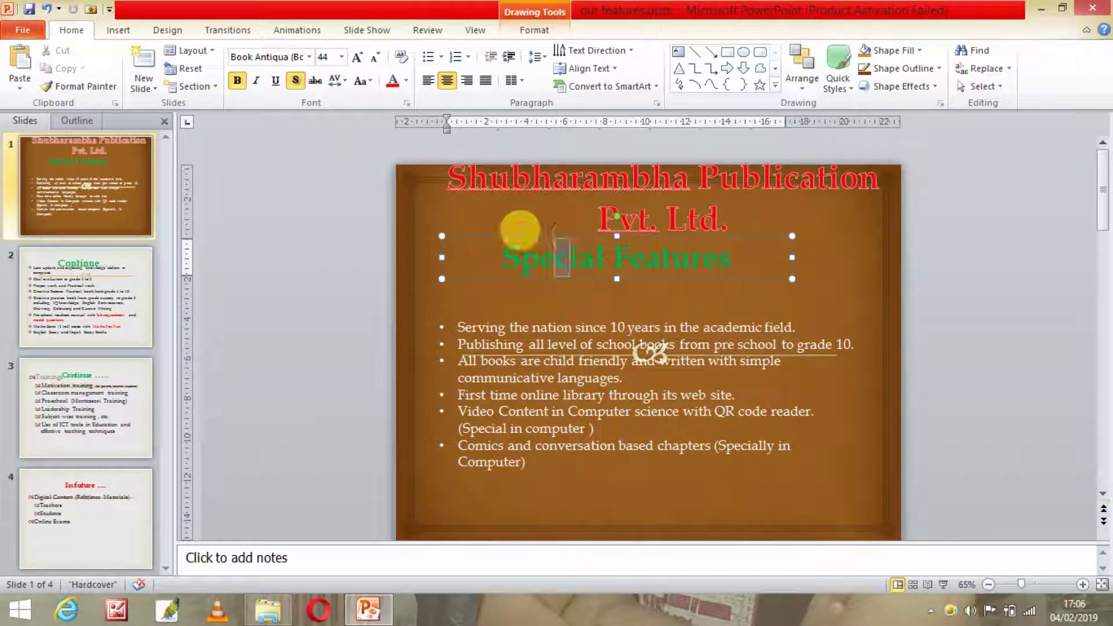
left_click(356, 256)
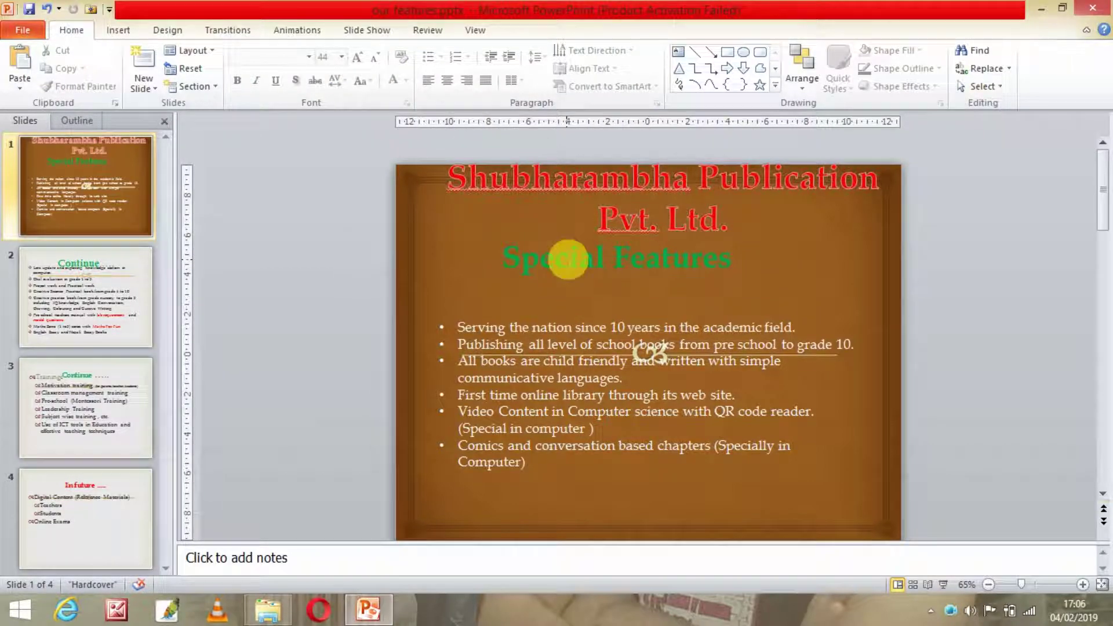
left_click(569, 256)
left_click_drag(542, 235, 548, 272)
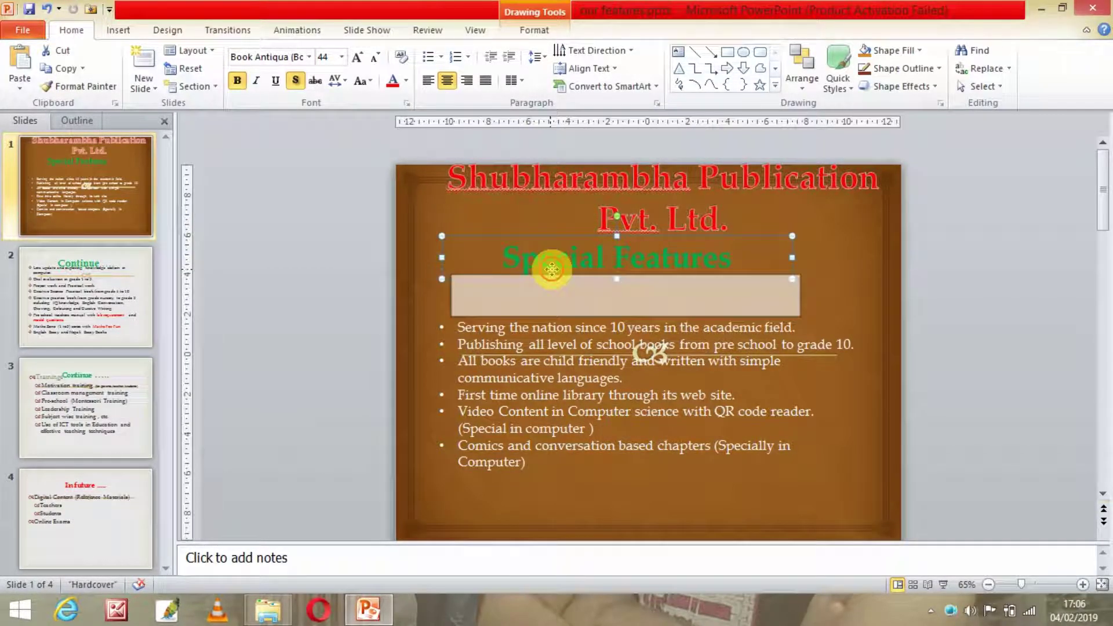
left_click(548, 192)
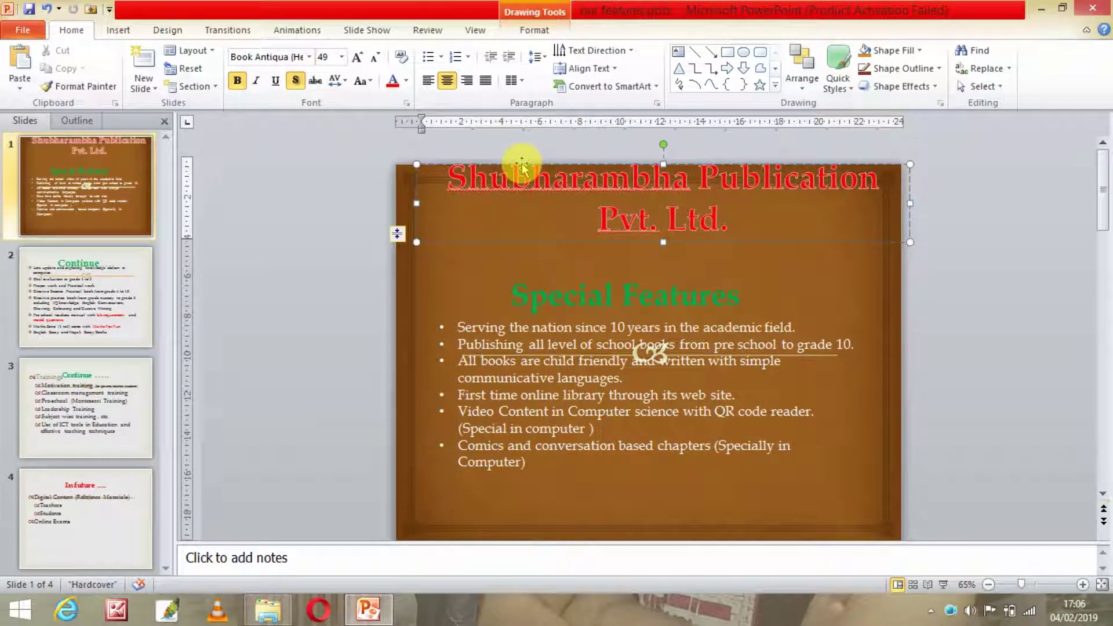
left_click_drag(522, 165, 518, 193)
scroll(690, 230, "down", 1)
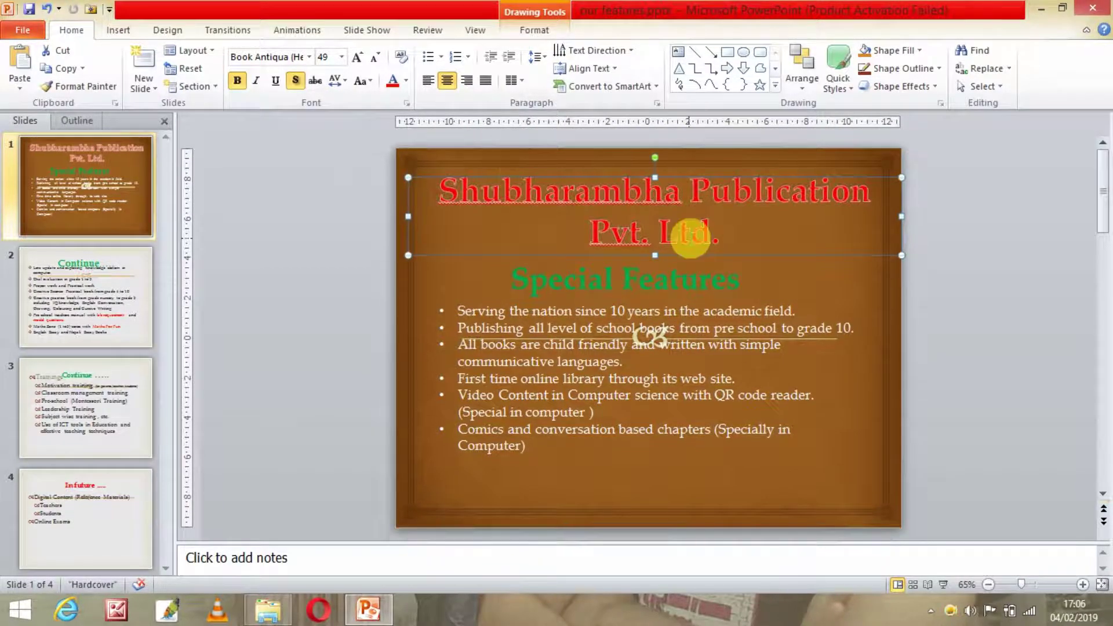
left_click(895, 276)
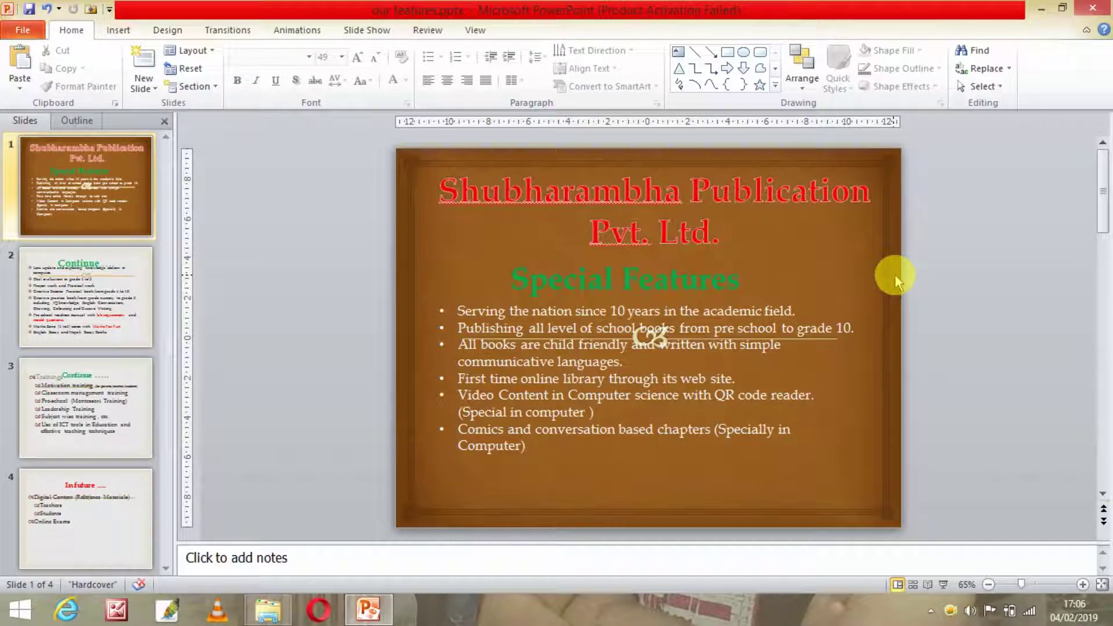
left_click(647, 180)
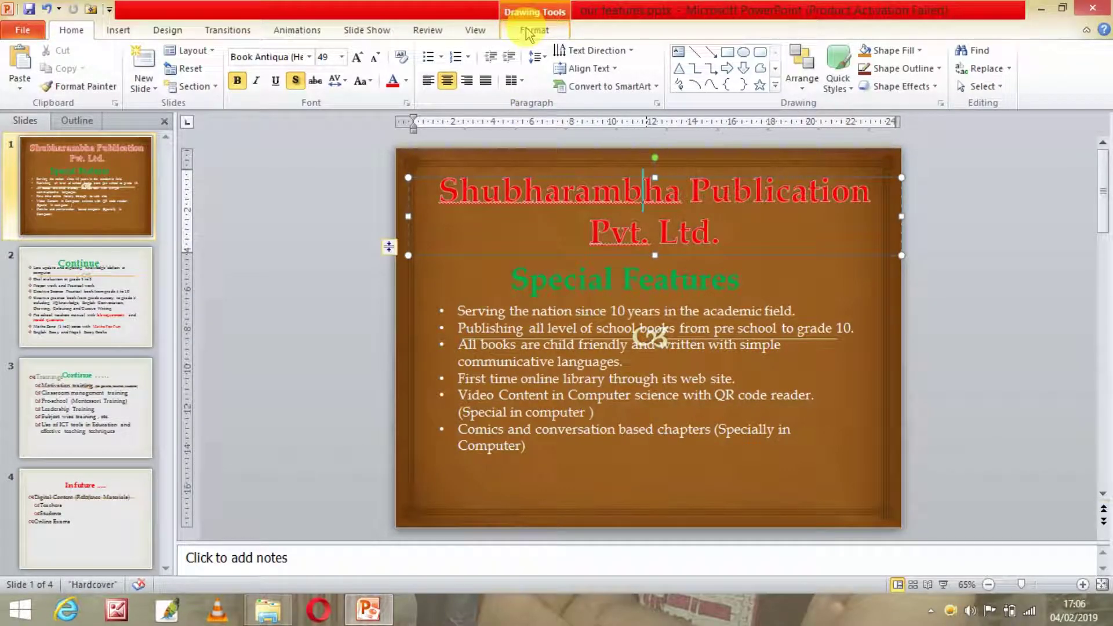
Try the Austin theme colours, then apply a dark grey colour set instead
left_click(181, 32)
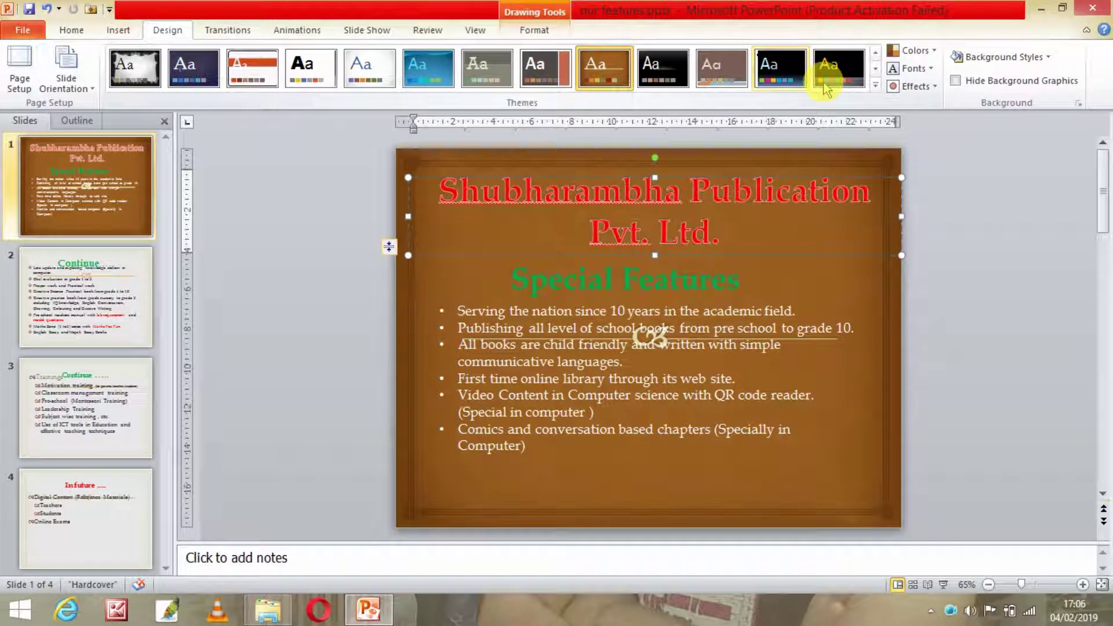
left_click(922, 51)
scroll(926, 174, "down", 1)
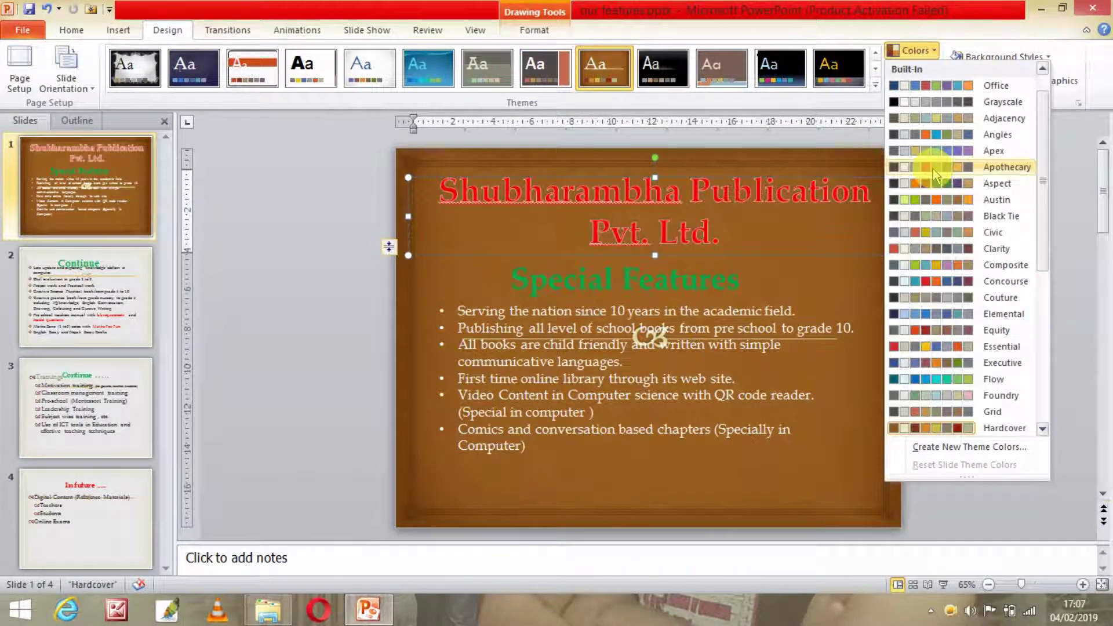
left_click(926, 200)
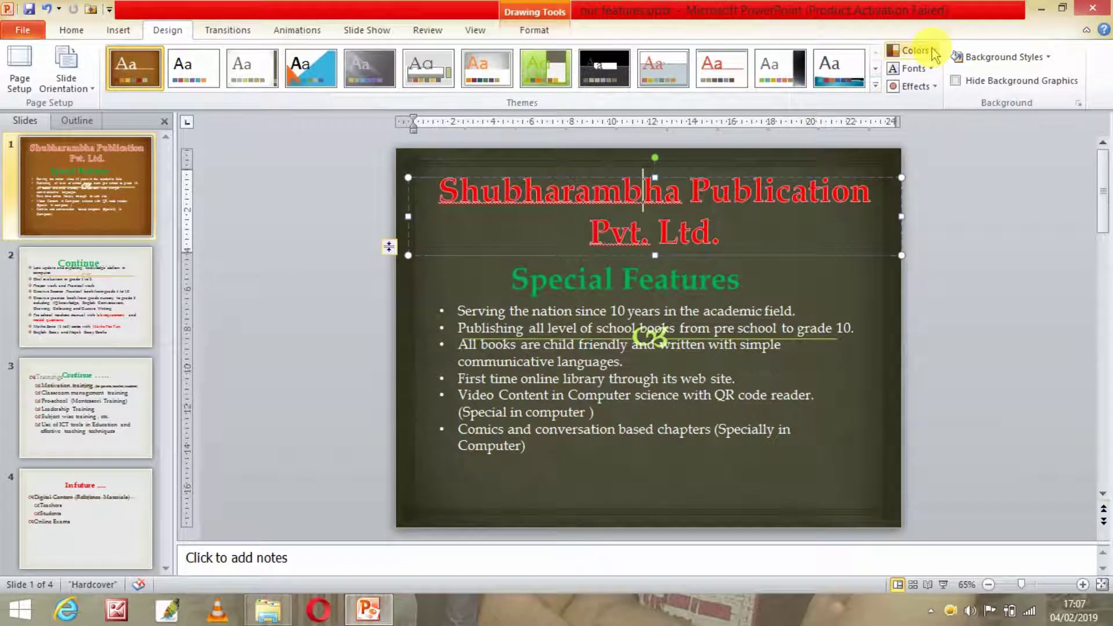
left_click(934, 54)
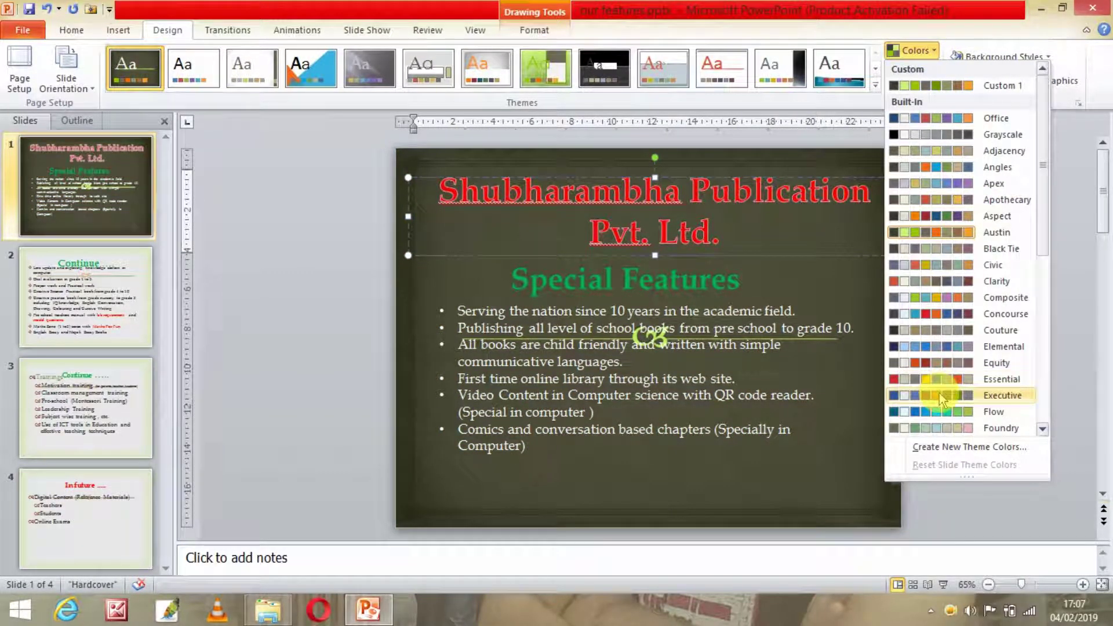
left_click(924, 362)
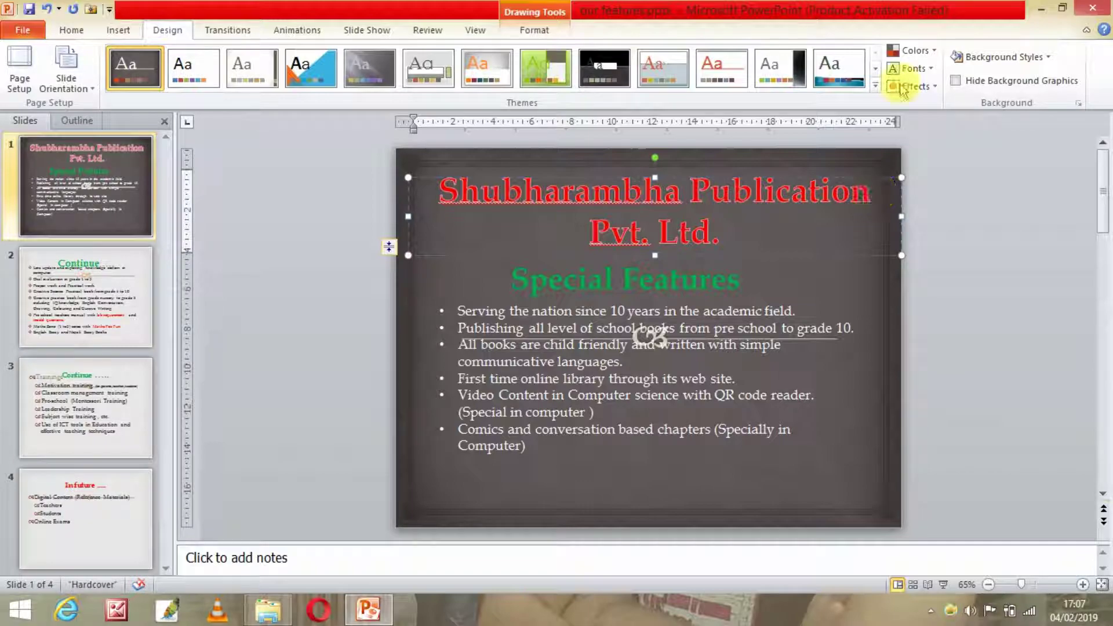
Try Office Classic fonts, then apply the Angles theme fonts, leaving theme effects unchanged
left_click(921, 69)
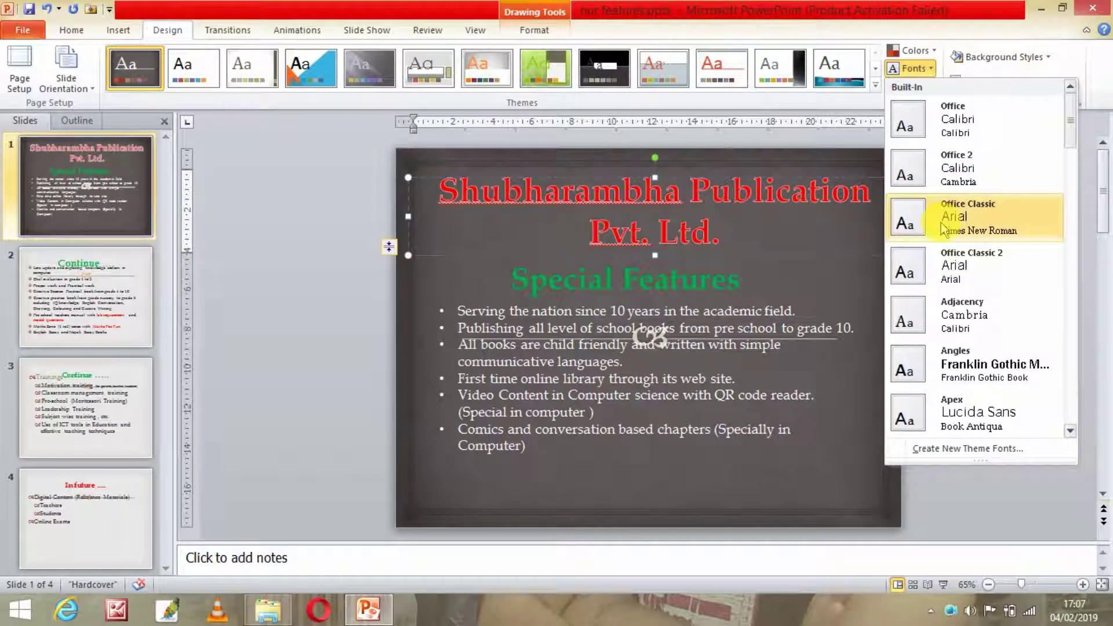
left_click(942, 223)
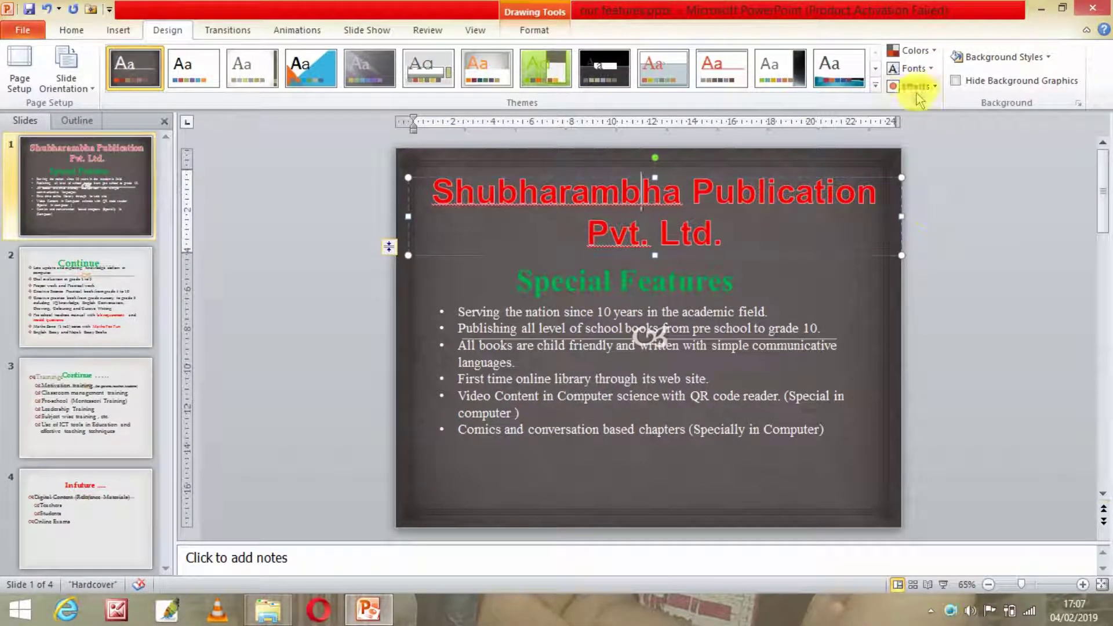
left_click(916, 69)
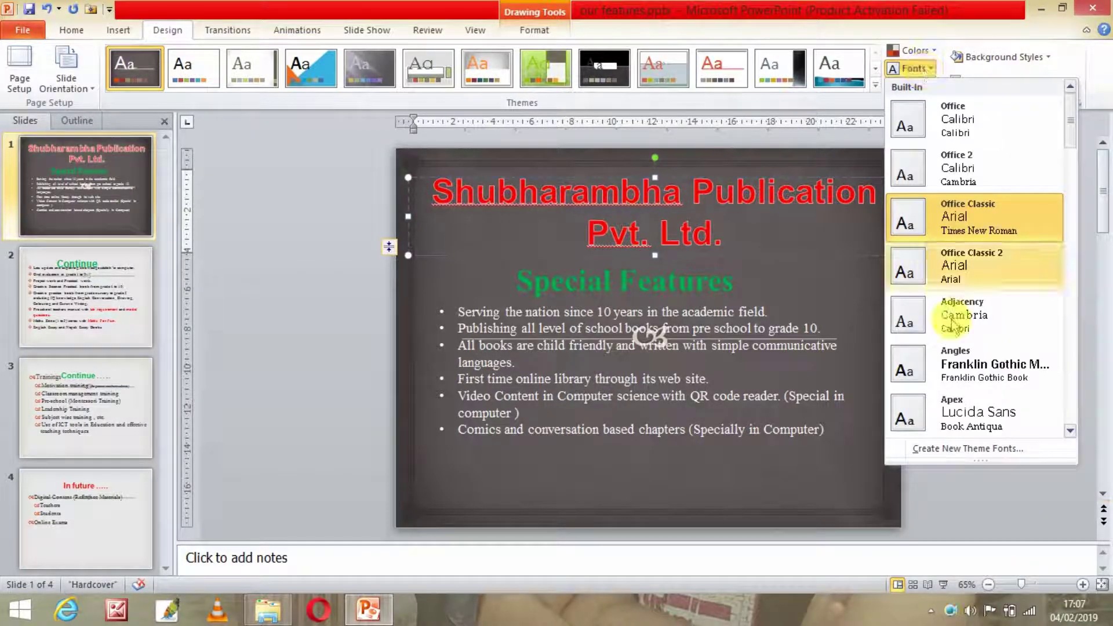
left_click(958, 361)
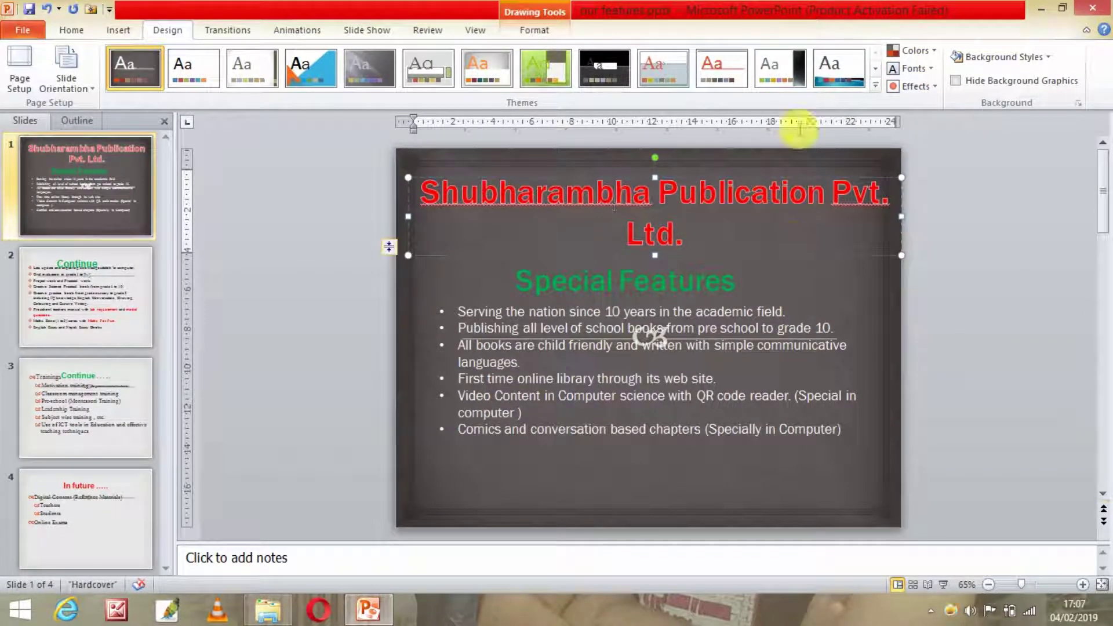
left_click(918, 86)
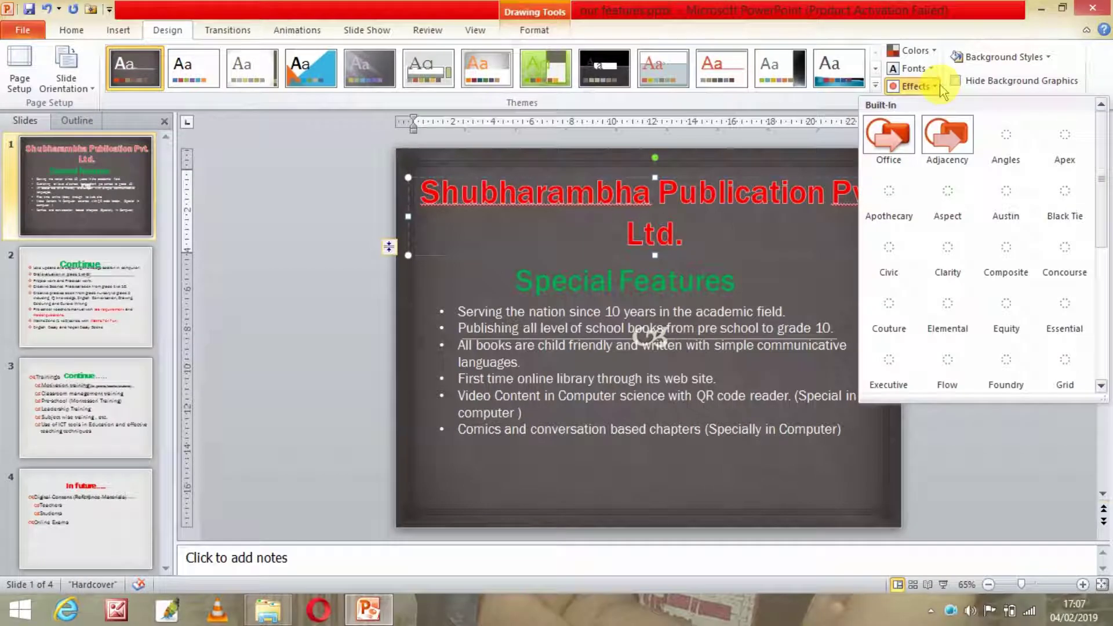
left_click(893, 138)
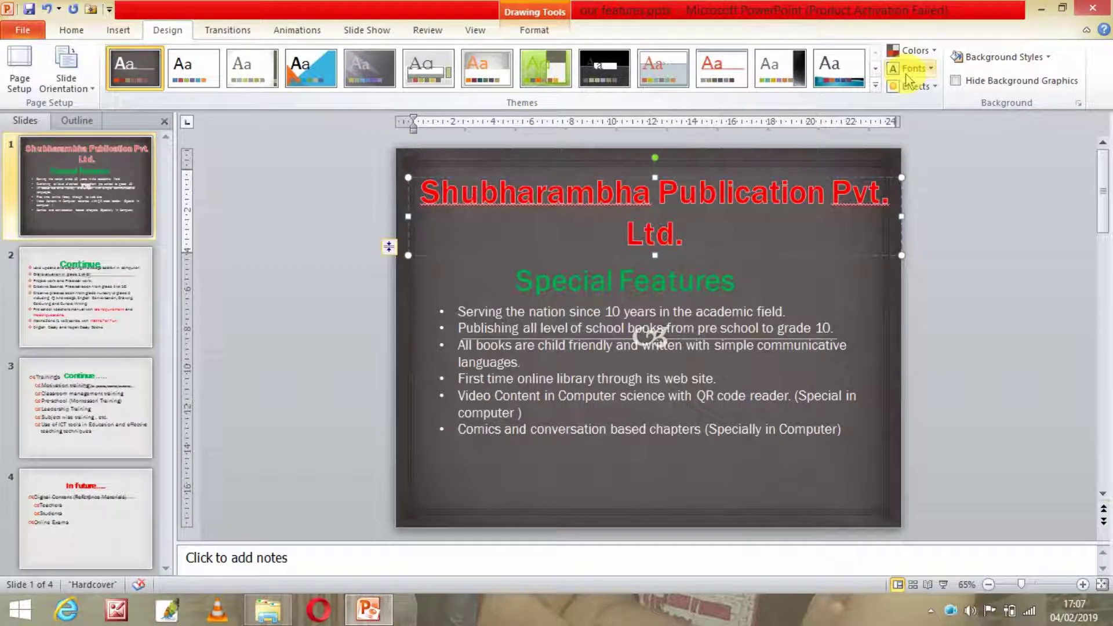
Apply the medium grey background style (Style 7) to all four slides
left_click(1021, 61)
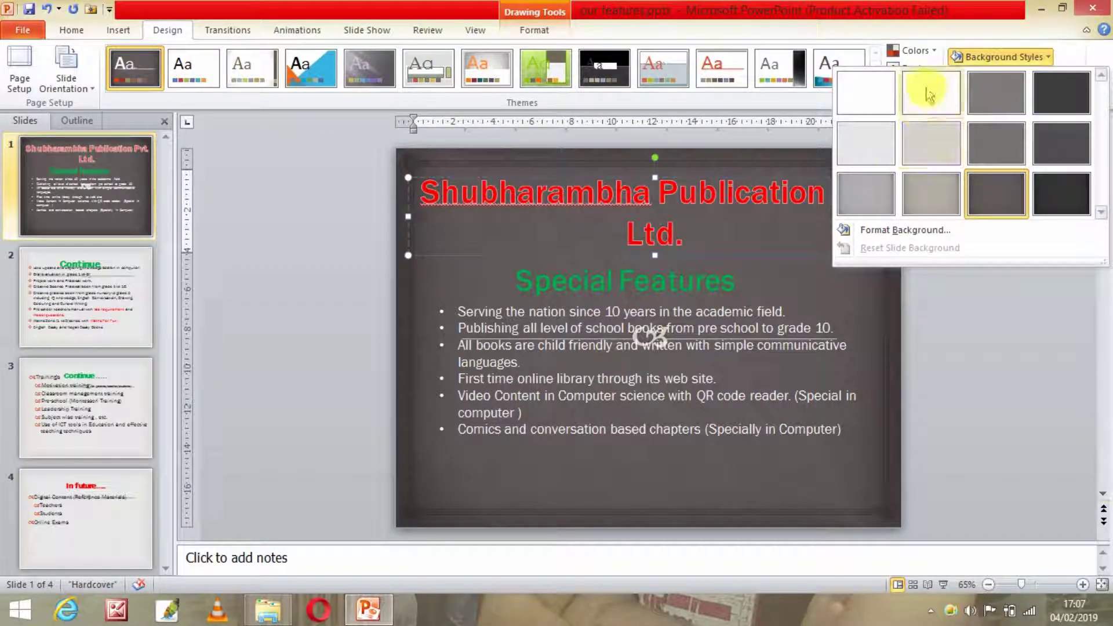
key("Escape")
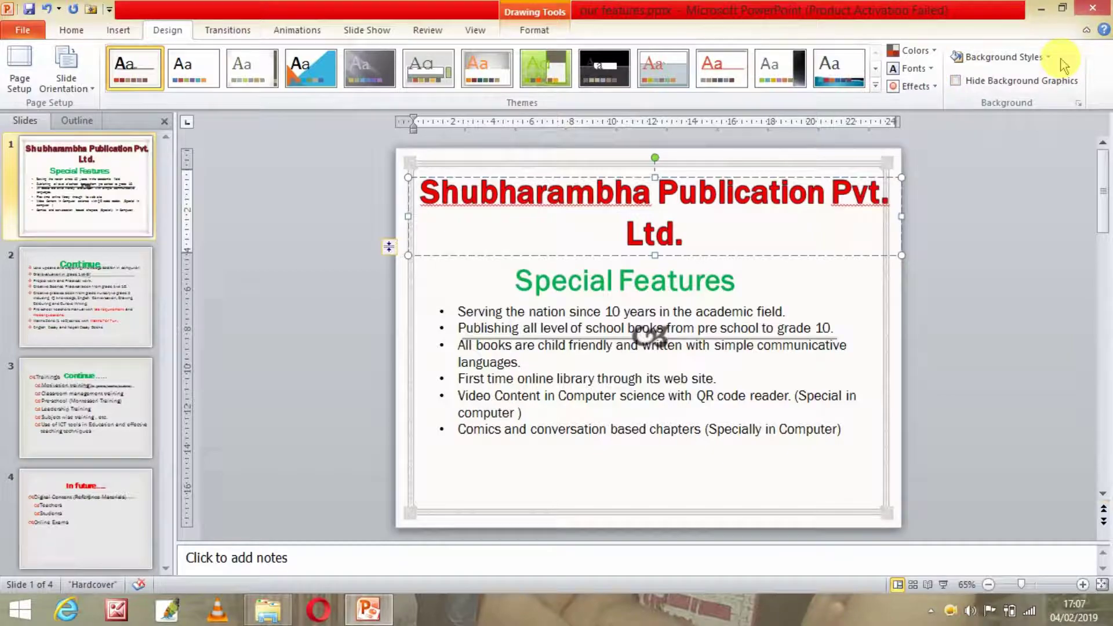
key("alt+g")
key("b")
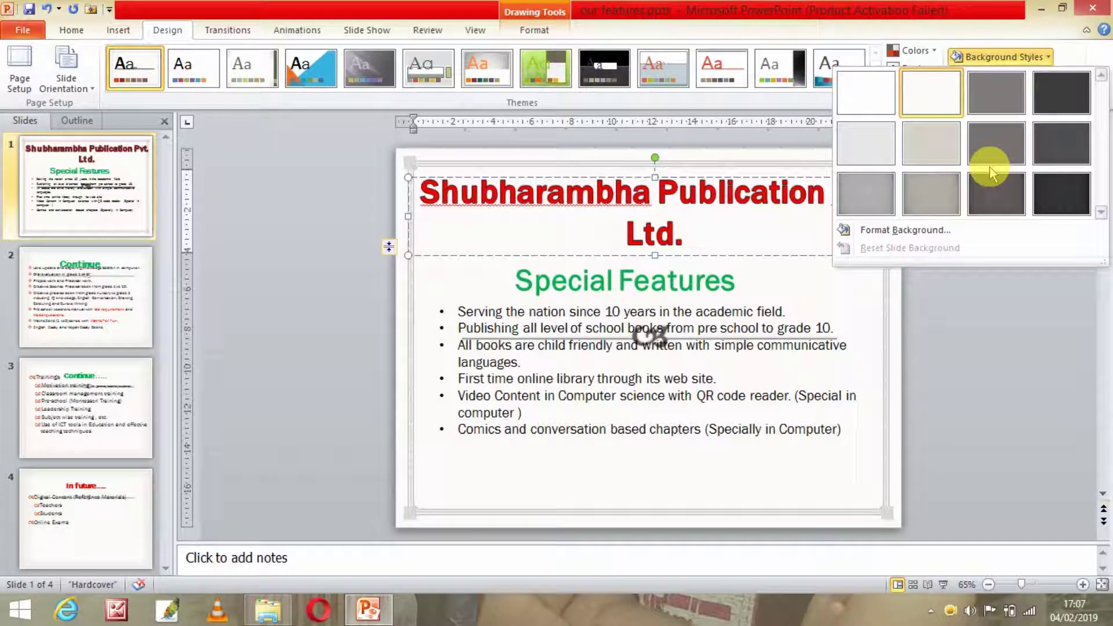
left_click(982, 93)
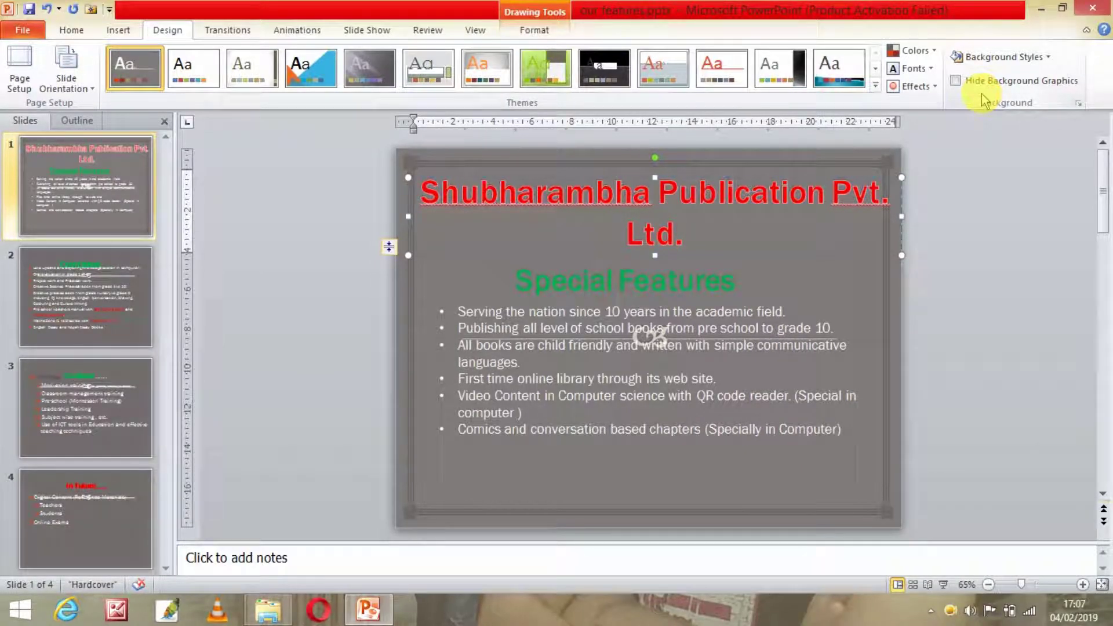
left_click(1049, 58)
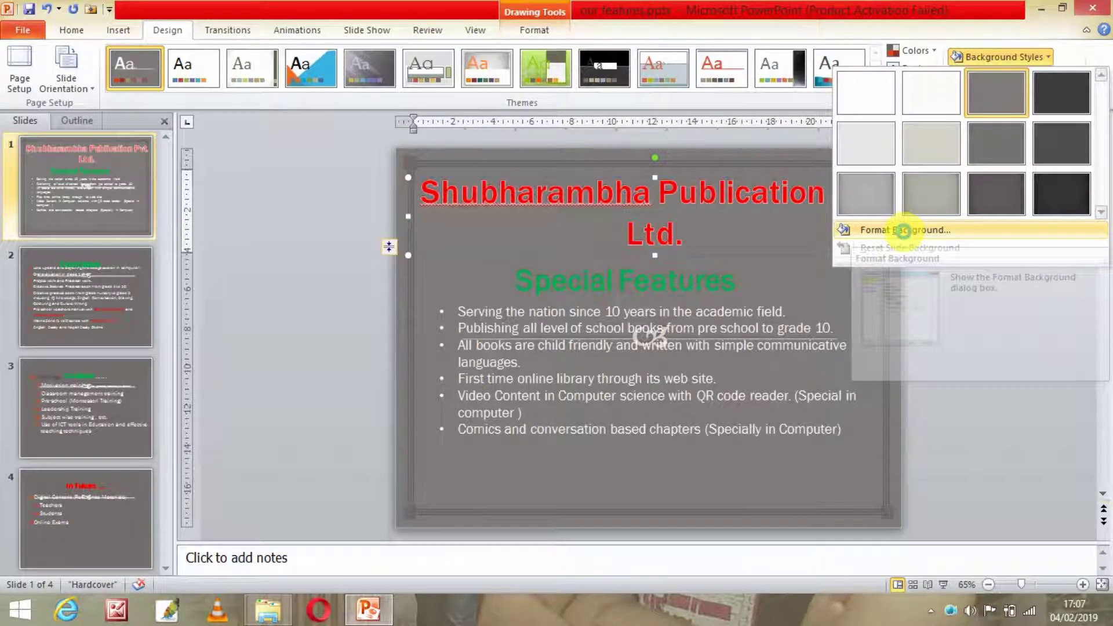
In Format Background, choose a dotted pattern fill for the slide background
left_click(903, 232)
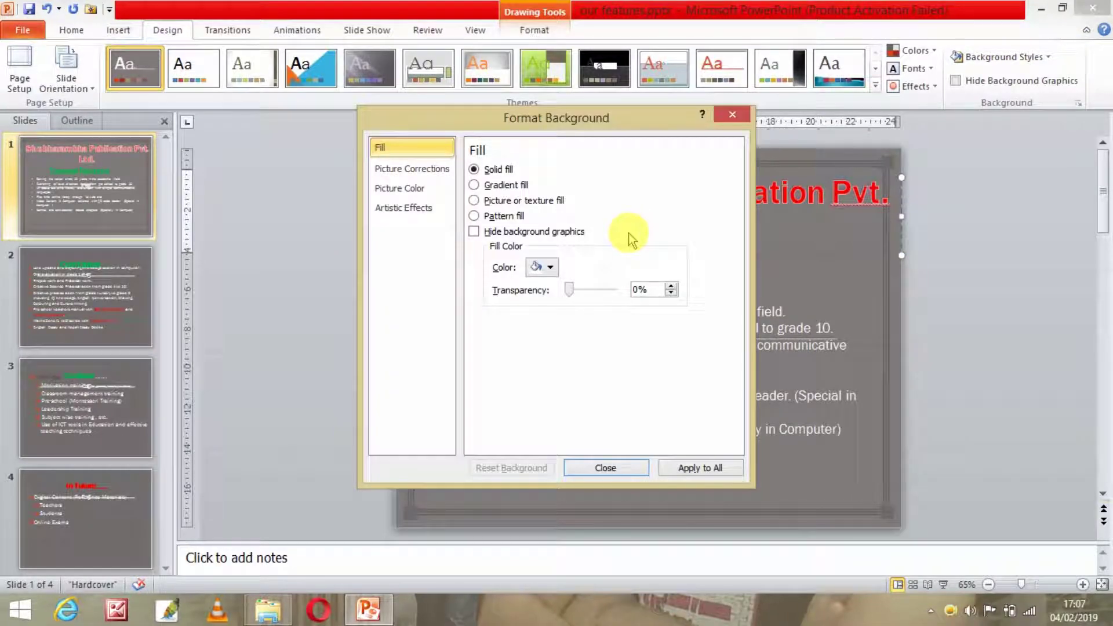
left_click(429, 170)
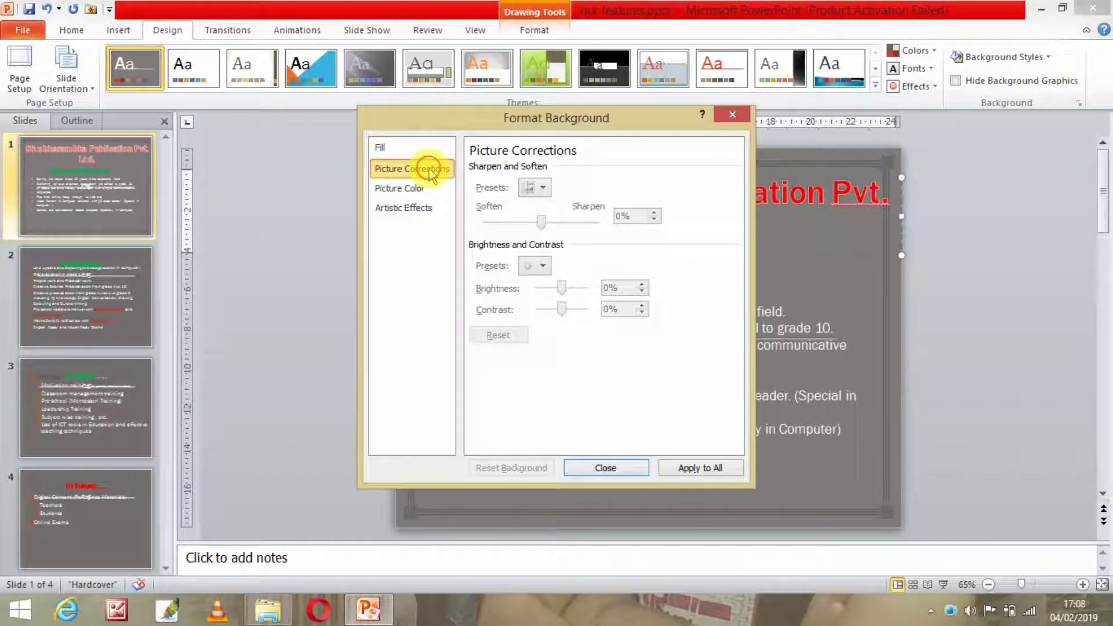
left_click(399, 188)
left_click(400, 207)
left_click(396, 170)
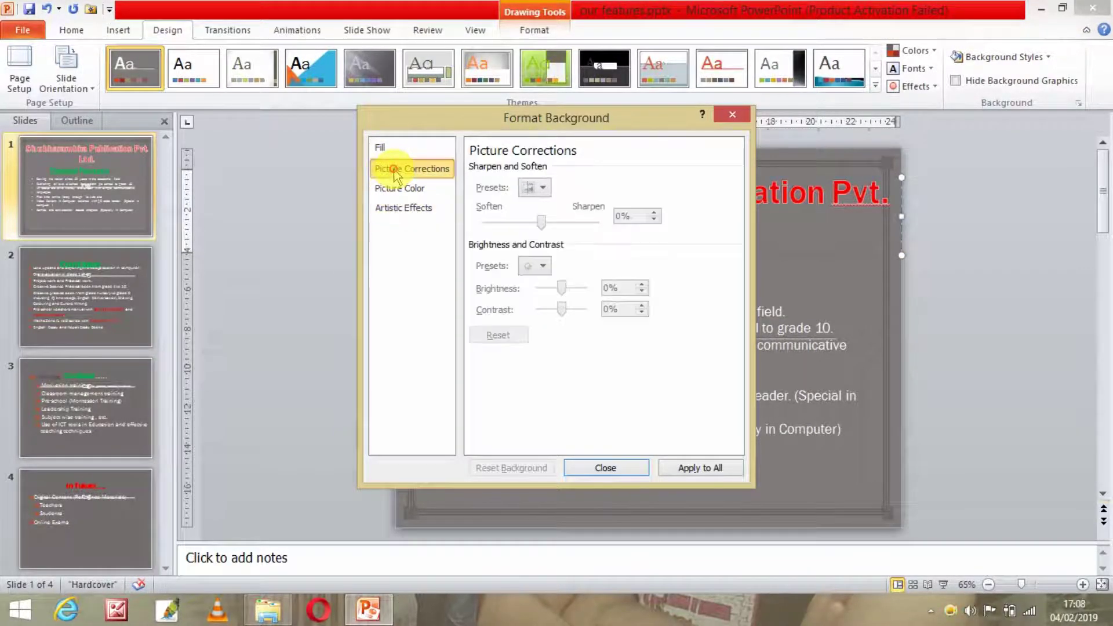
left_click(384, 147)
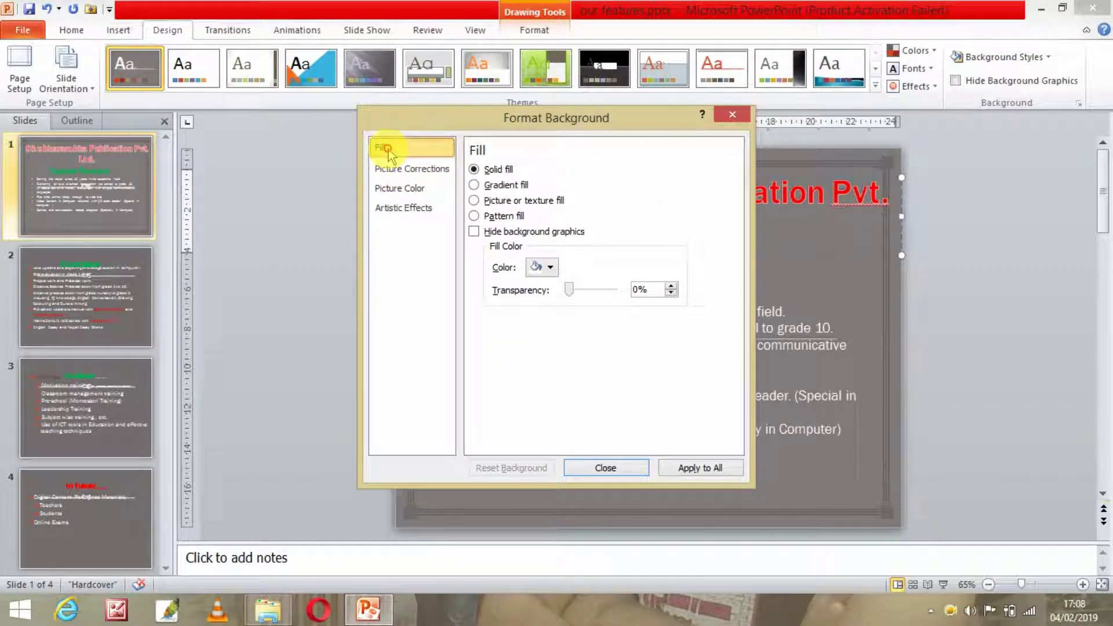
left_click(507, 186)
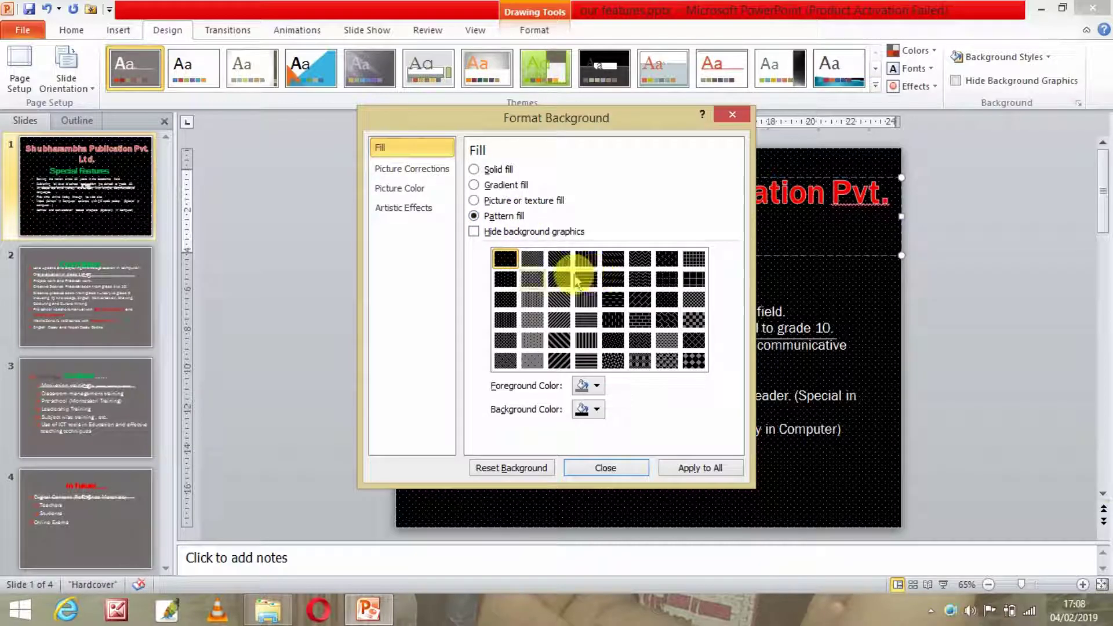
left_click(586, 300)
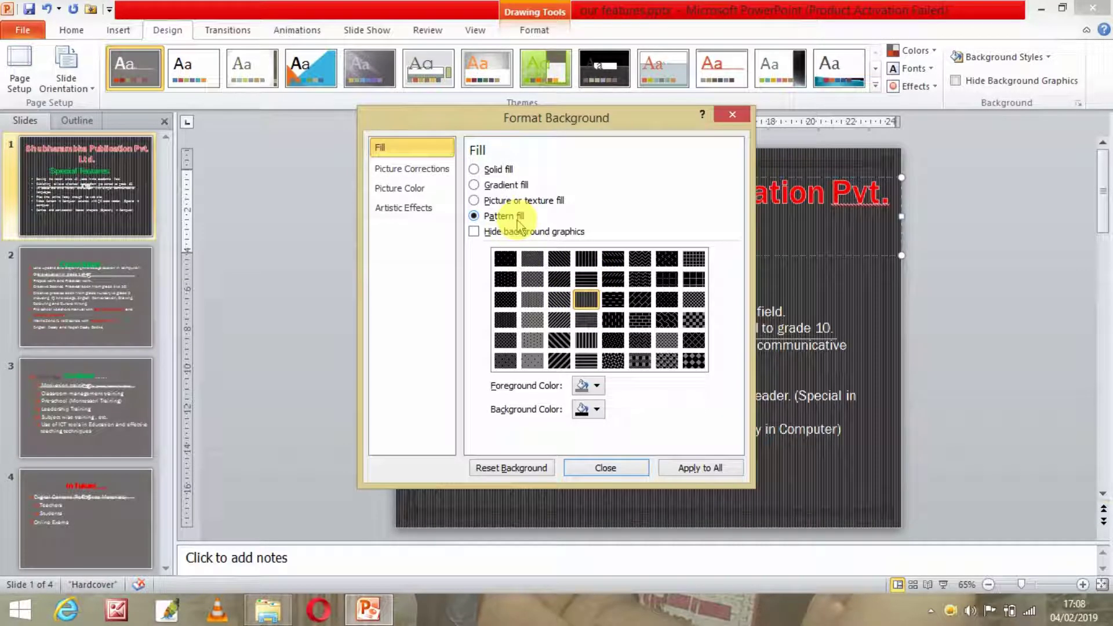
left_click(531, 320)
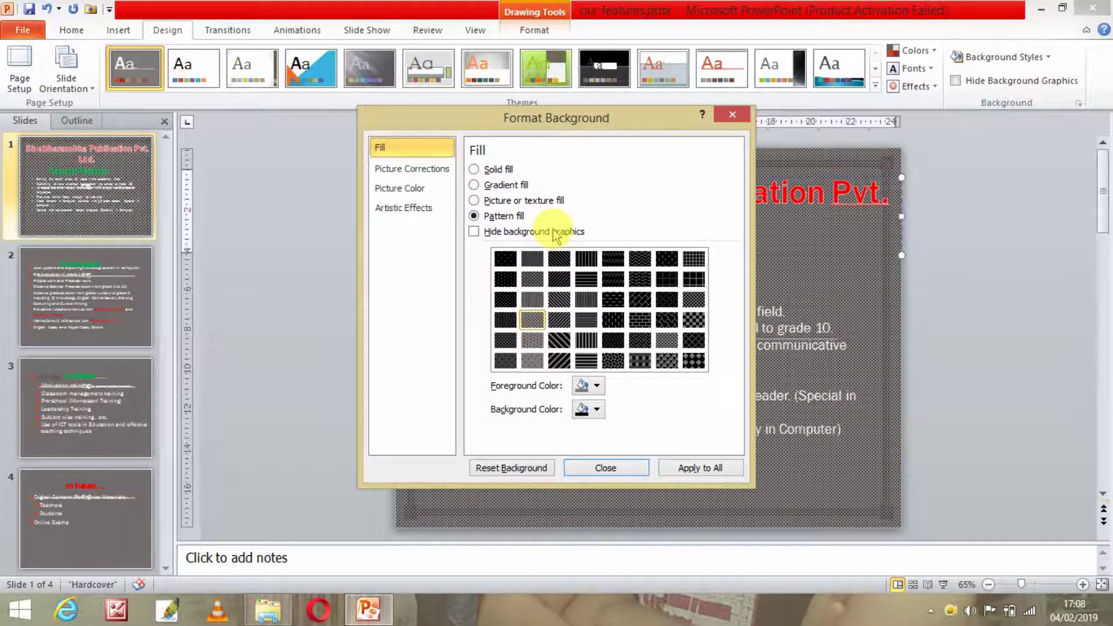
left_click(512, 232)
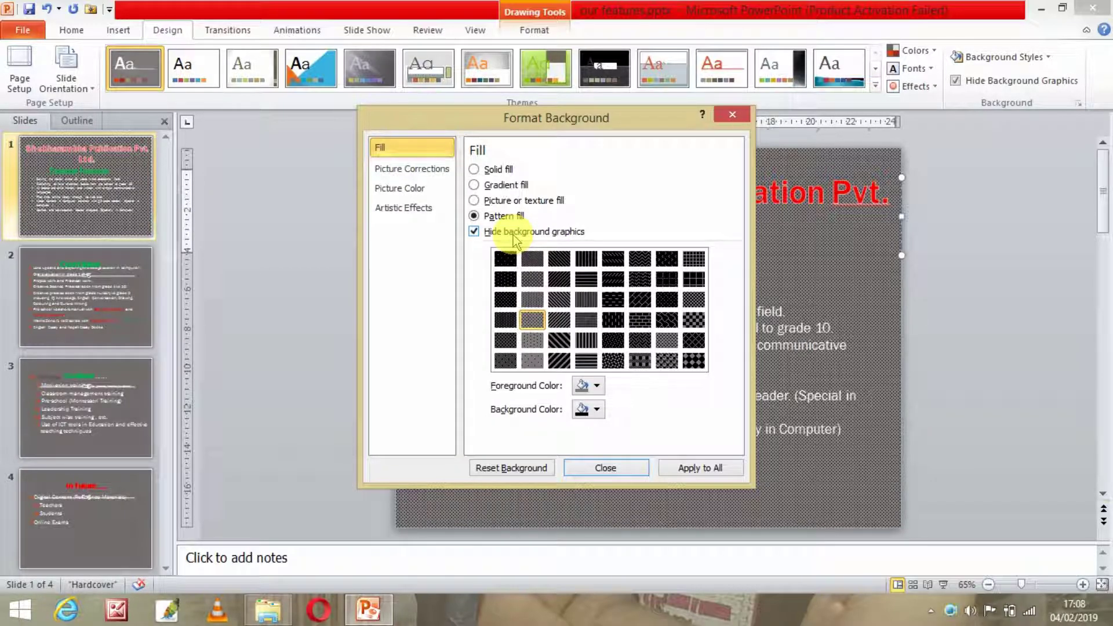
left_click(474, 232)
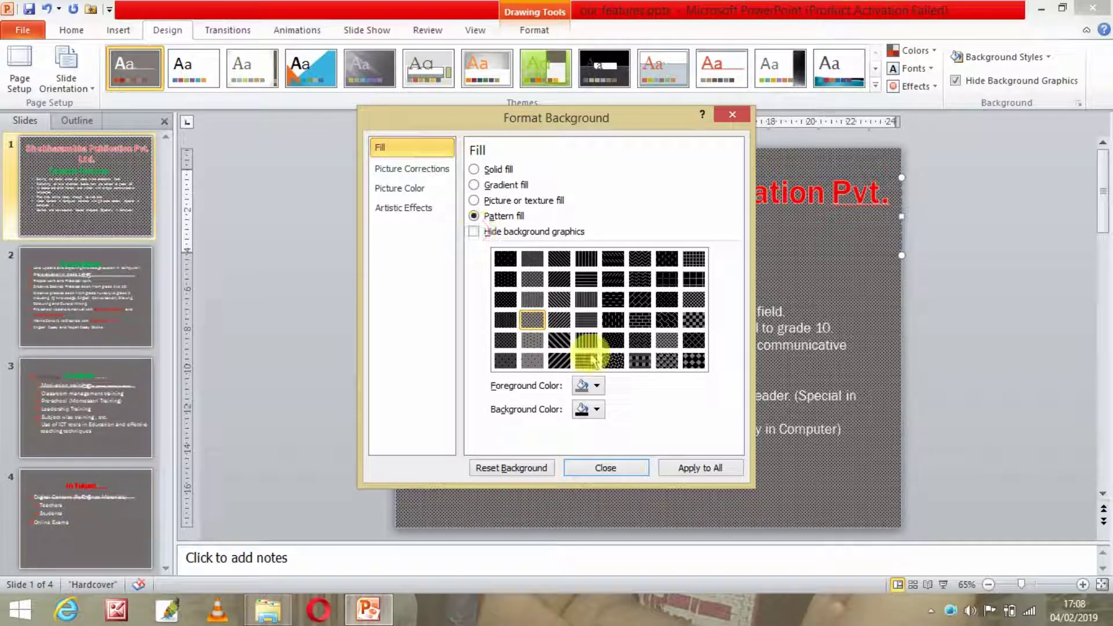
Make the pattern foreground red and its background a light colour, then close the dialog
left_click(602, 385)
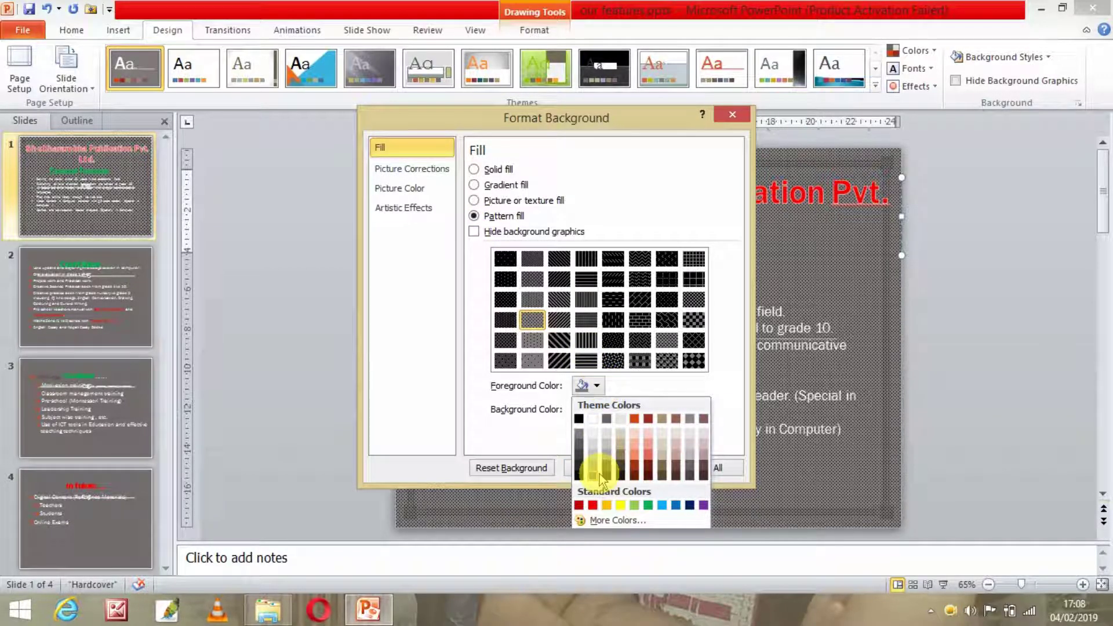
left_click(595, 506)
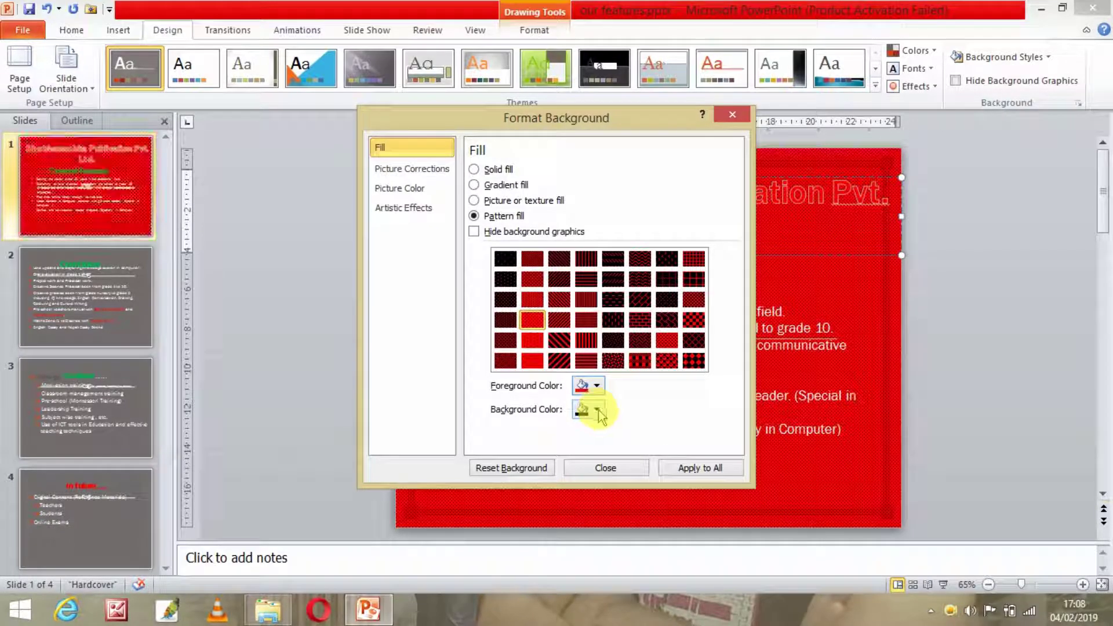
left_click(597, 409)
left_click(621, 461)
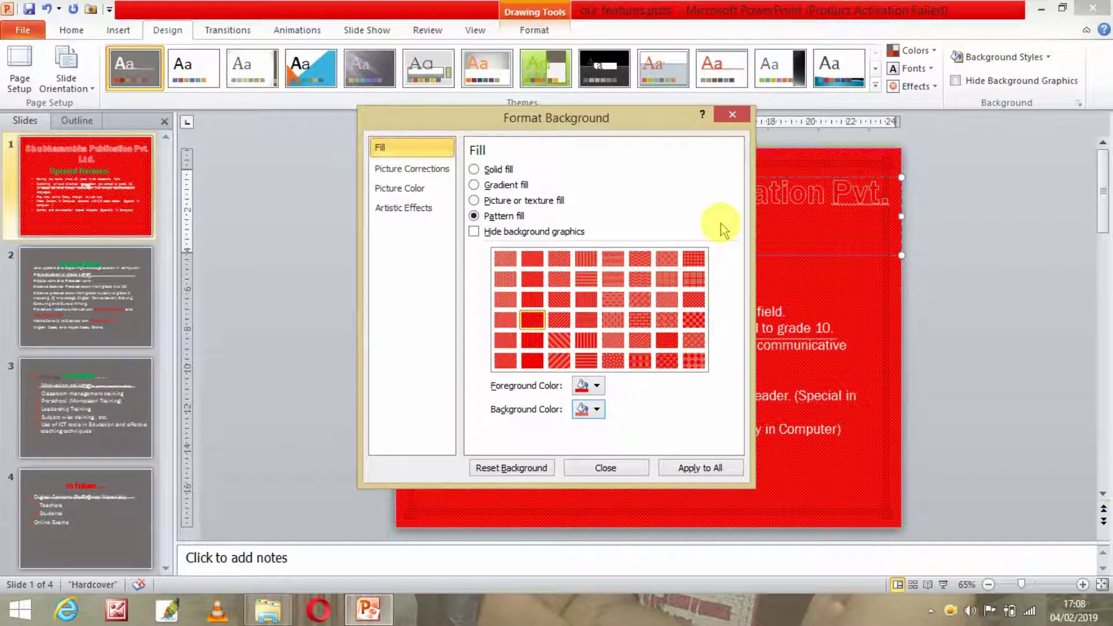
left_click(732, 115)
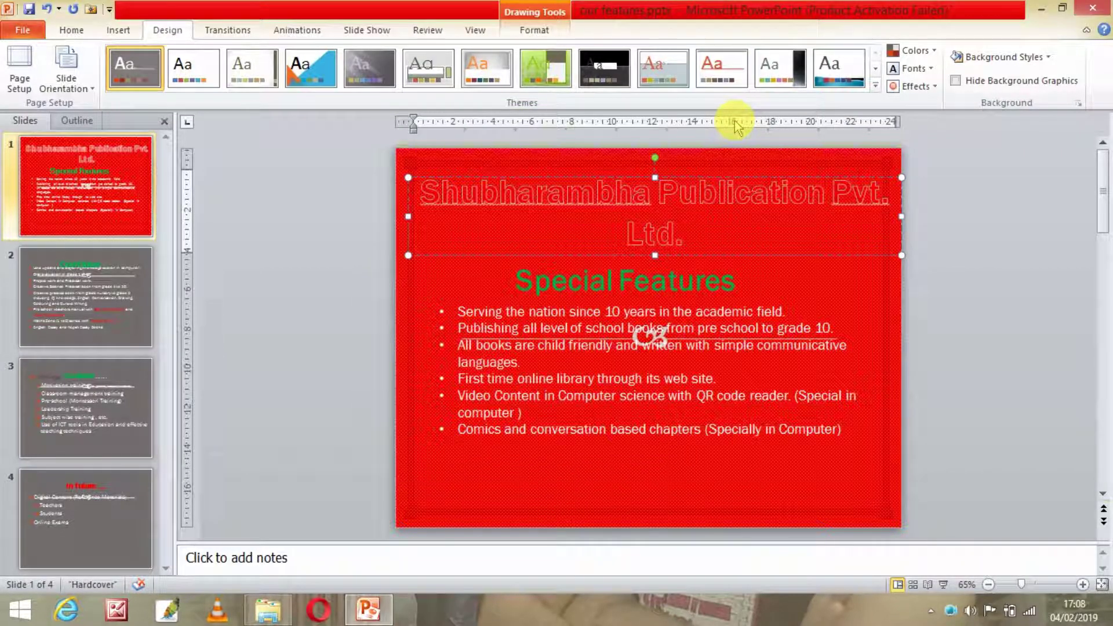